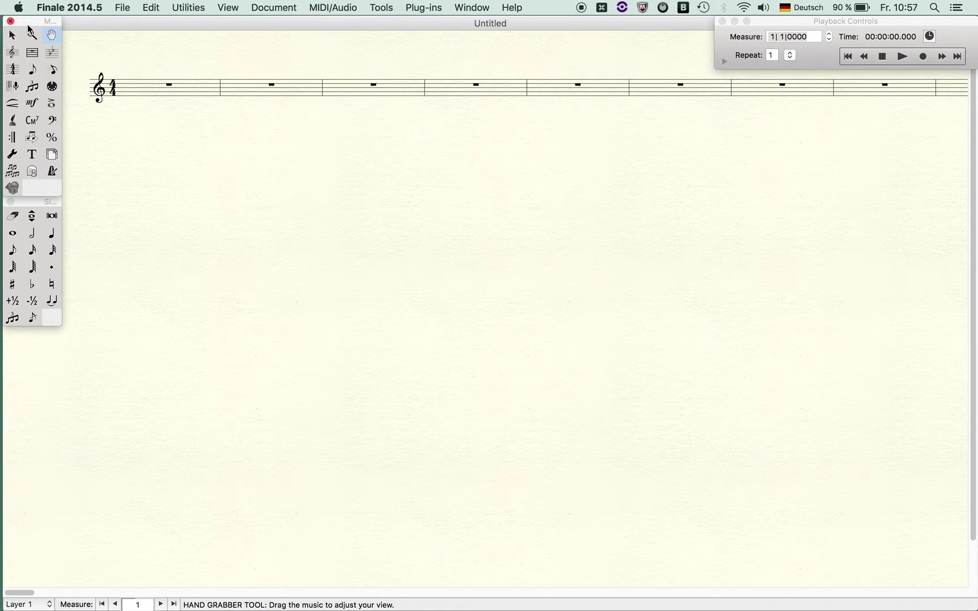
# - Glance at the Window menu and cycle through the Simple Entry, Articulation and Expression tools, ending in Selection mode
pyautogui.click(478, 7)
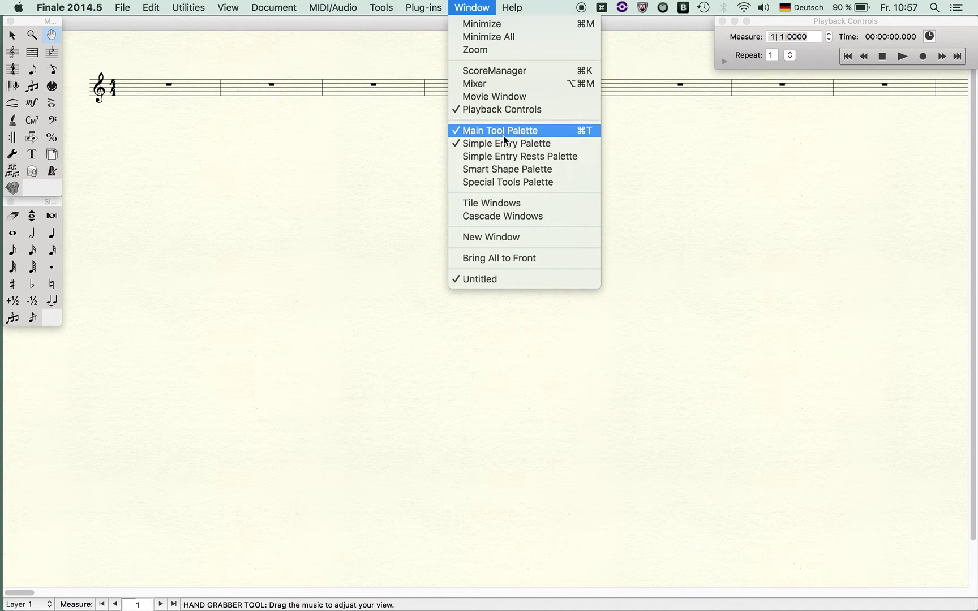
pyautogui.click(307, 158)
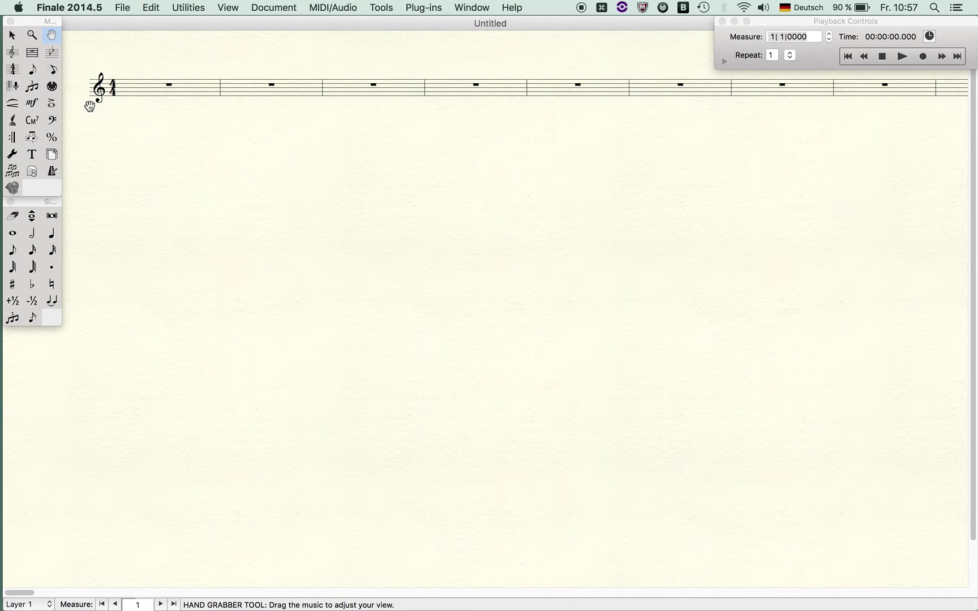
pyautogui.click(34, 72)
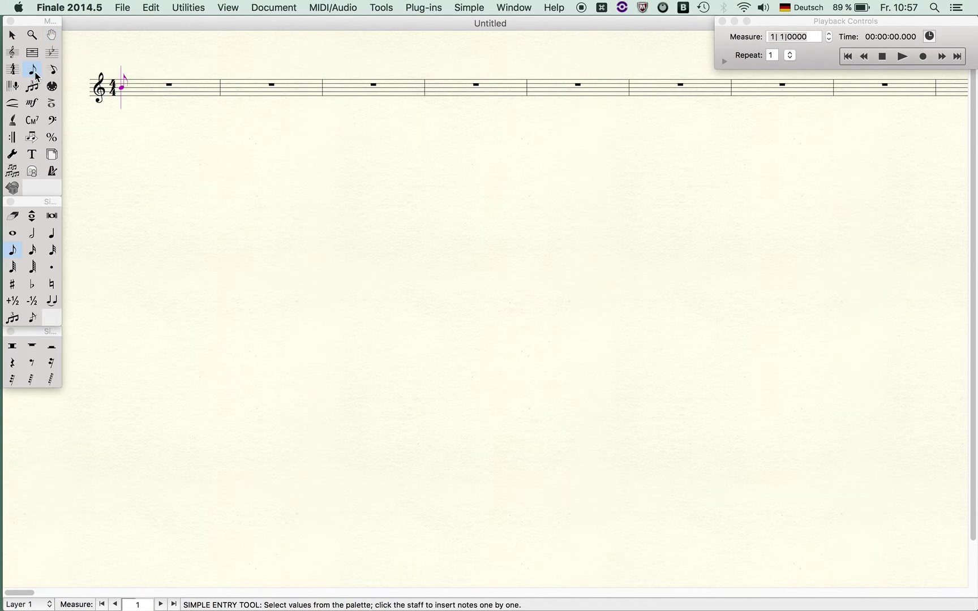
pyautogui.click(49, 106)
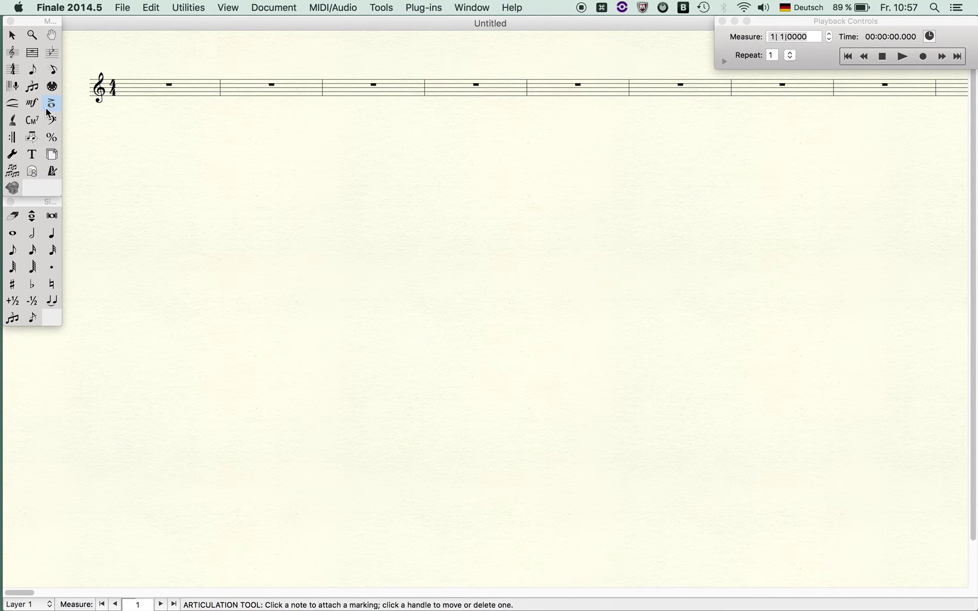
pyautogui.click(37, 110)
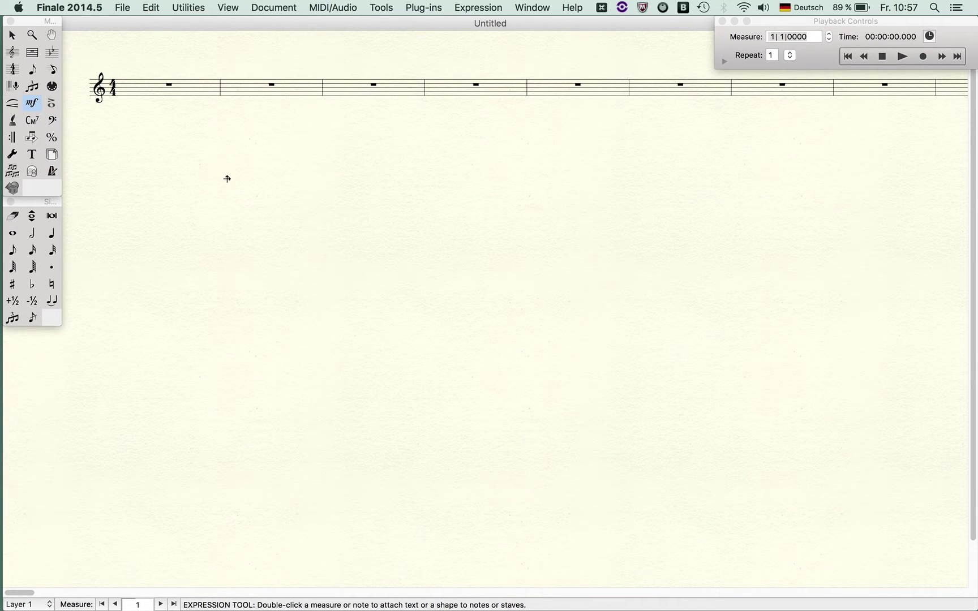
pyautogui.press('Escape')
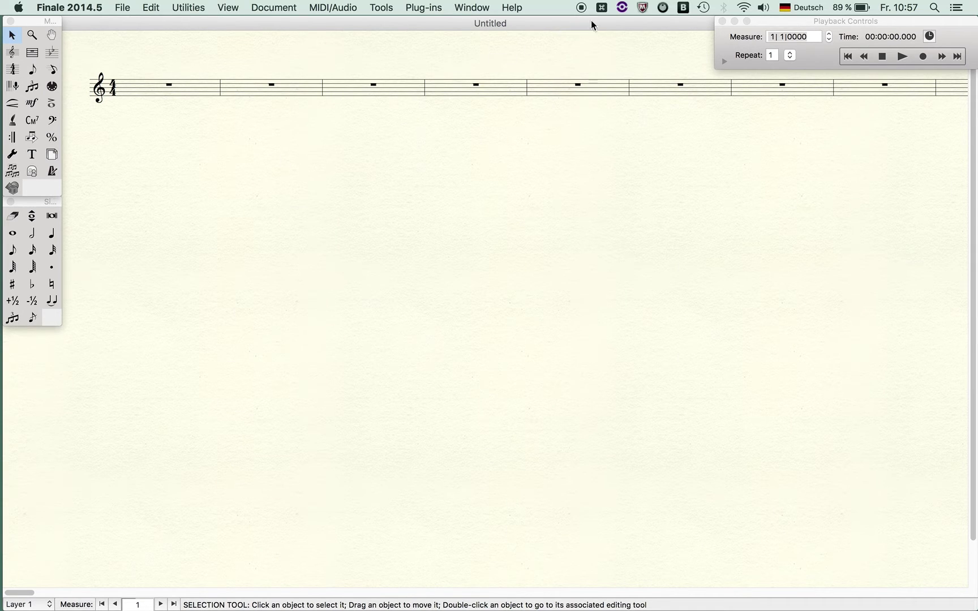
pyautogui.click(605, 9)
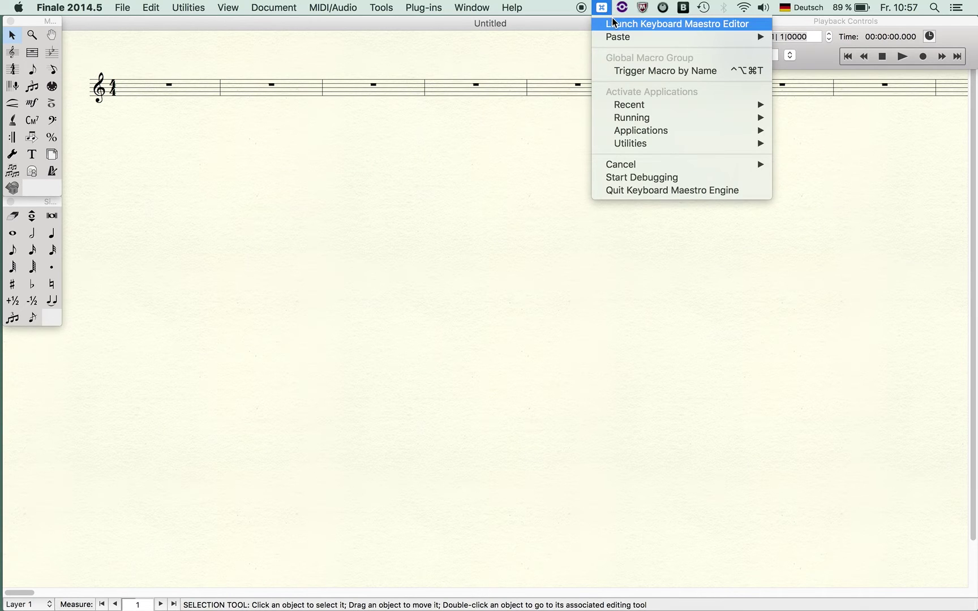
pyautogui.click(615, 25)
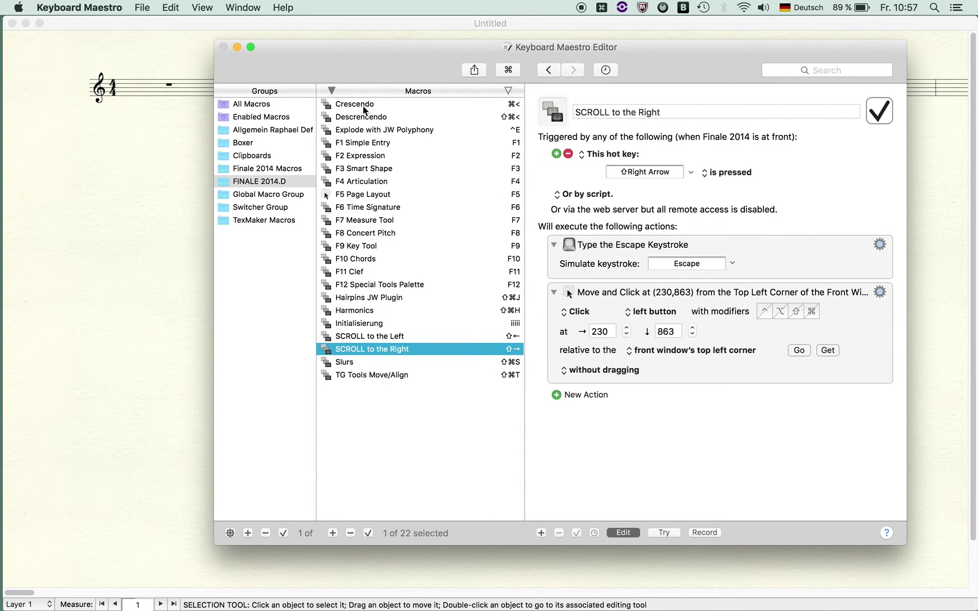
pyautogui.click(368, 143)
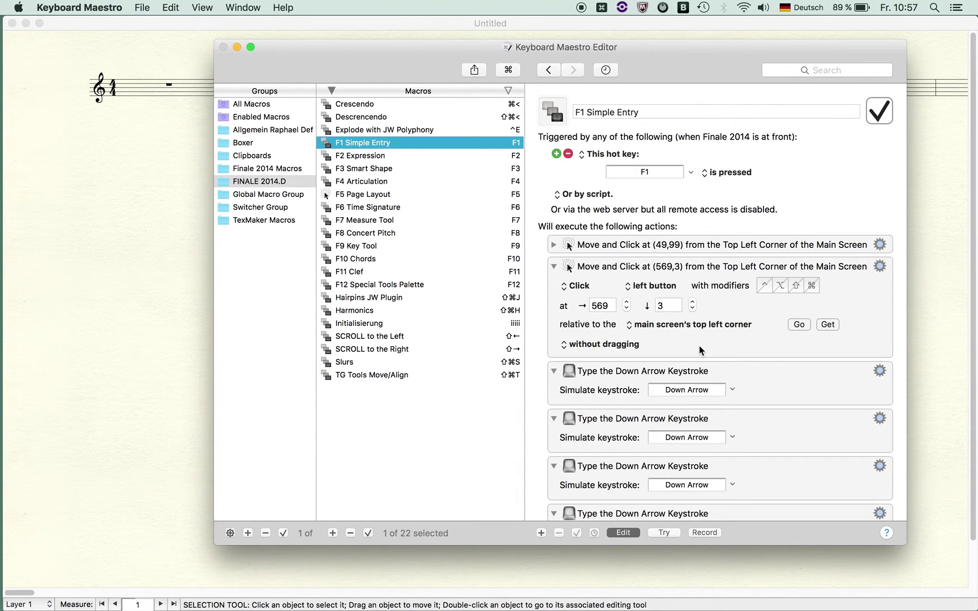
pyautogui.scroll(-10, 699, 347)
pyautogui.scroll(-6, 700, 350)
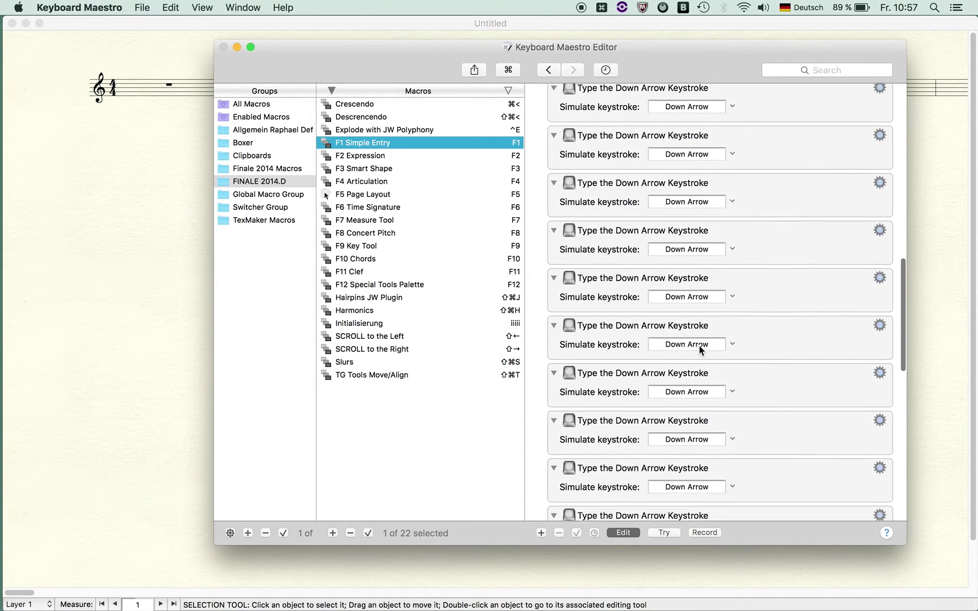
pyautogui.scroll(-3, 701, 350)
pyautogui.scroll(8, 701, 350)
pyautogui.scroll(10, 700, 345)
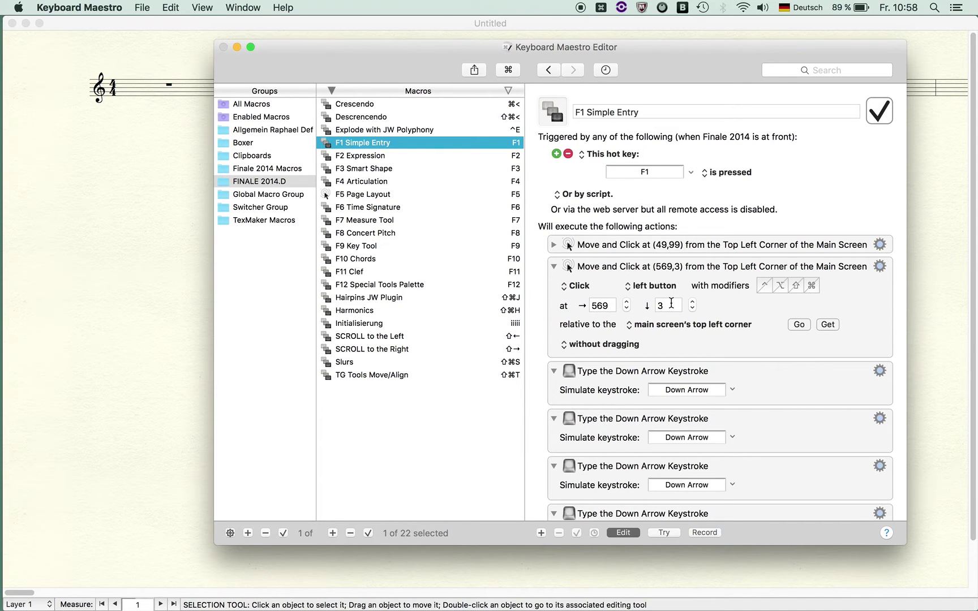
pyautogui.scroll(-1, 748, 390)
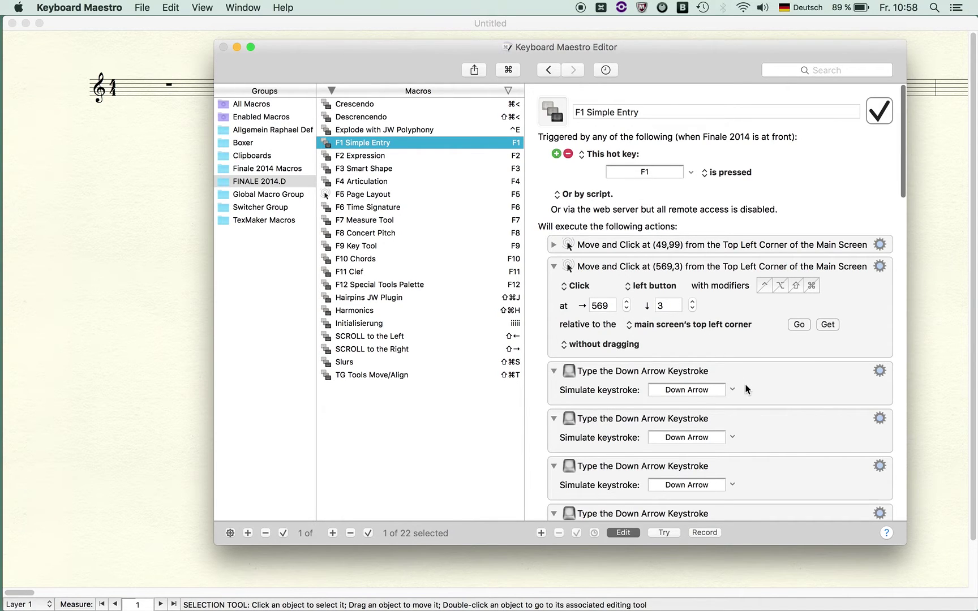
pyautogui.scroll(-10, 746, 390)
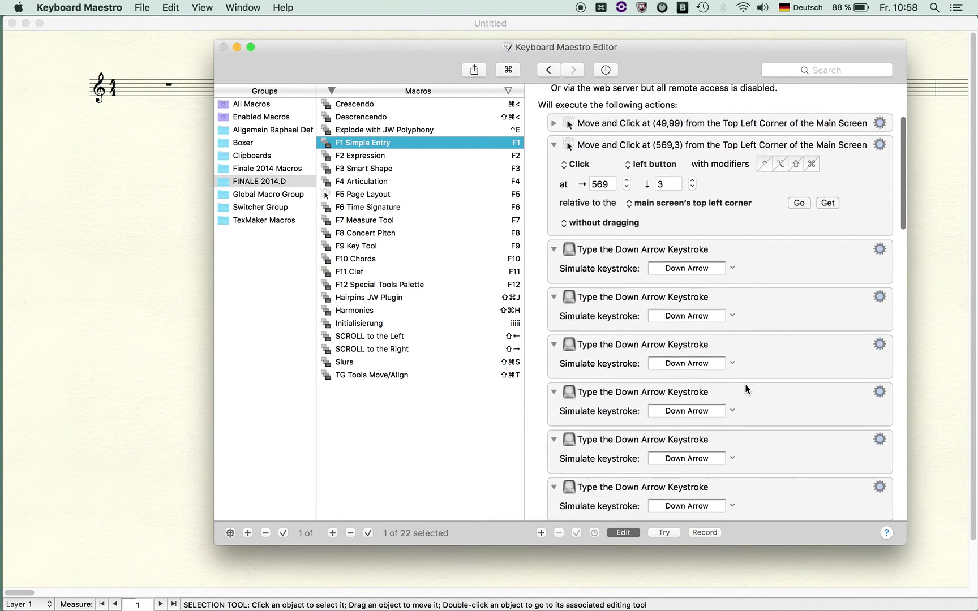
pyautogui.scroll(-10, 746, 389)
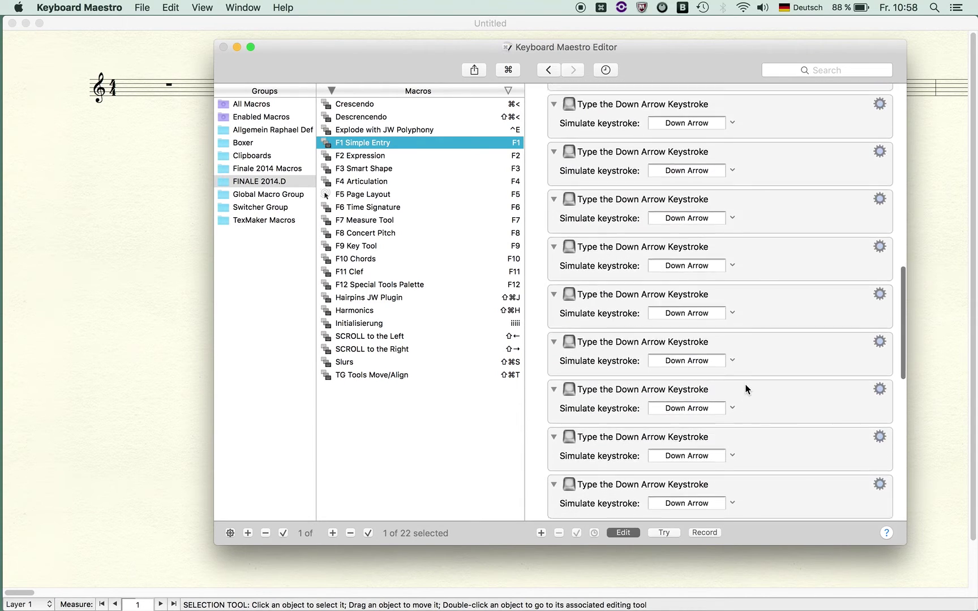
pyautogui.scroll(-10, 746, 389)
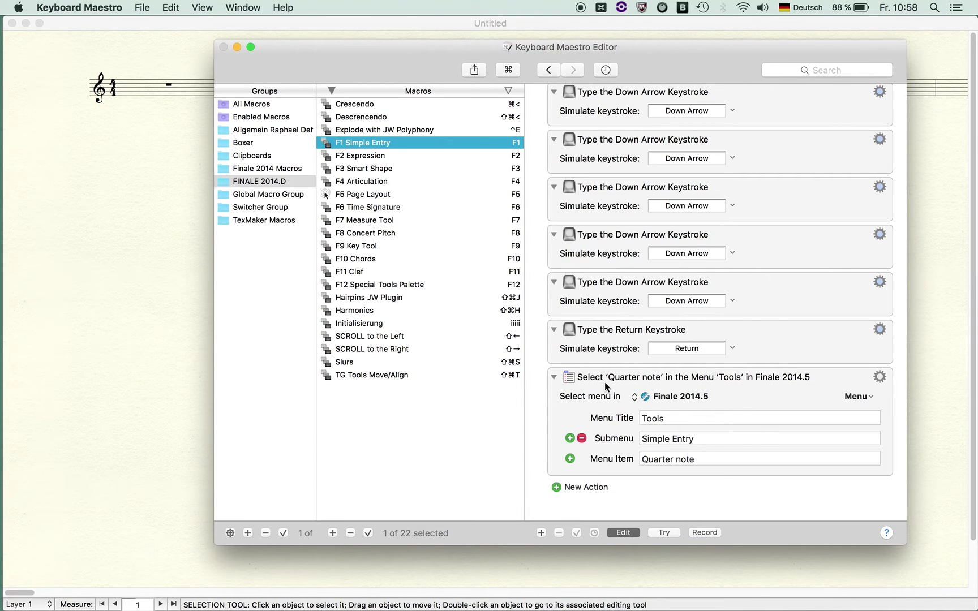
pyautogui.click(175, 301)
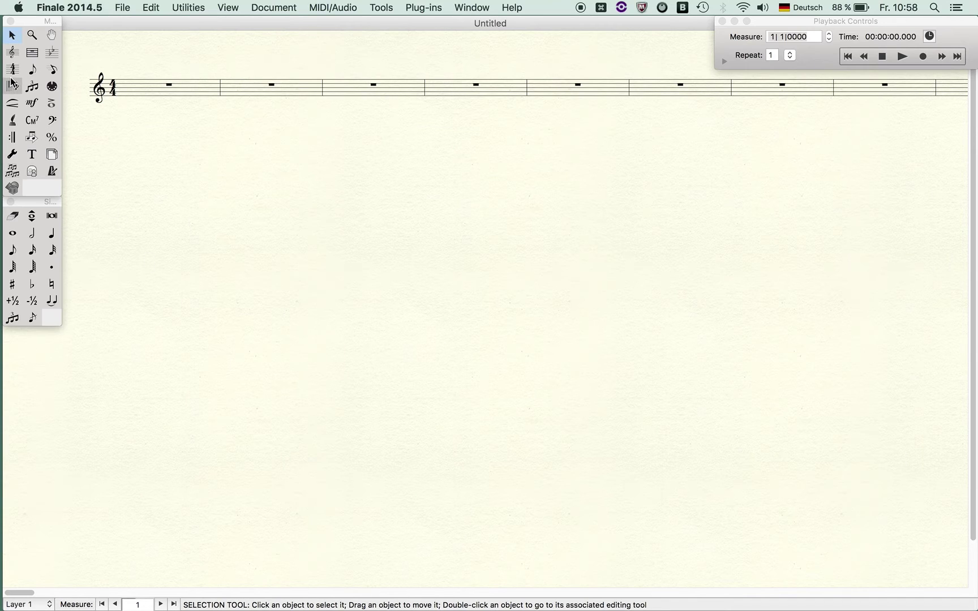
# - Switch to Simple Entry and browse the Simple menu's commands without choosing any
pyautogui.click(28, 71)
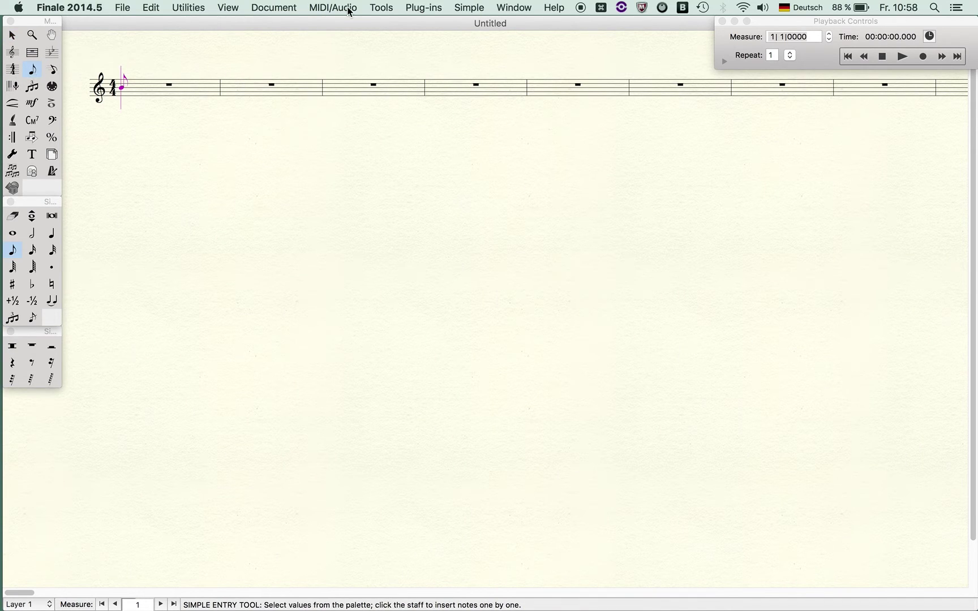
pyautogui.click(456, 11)
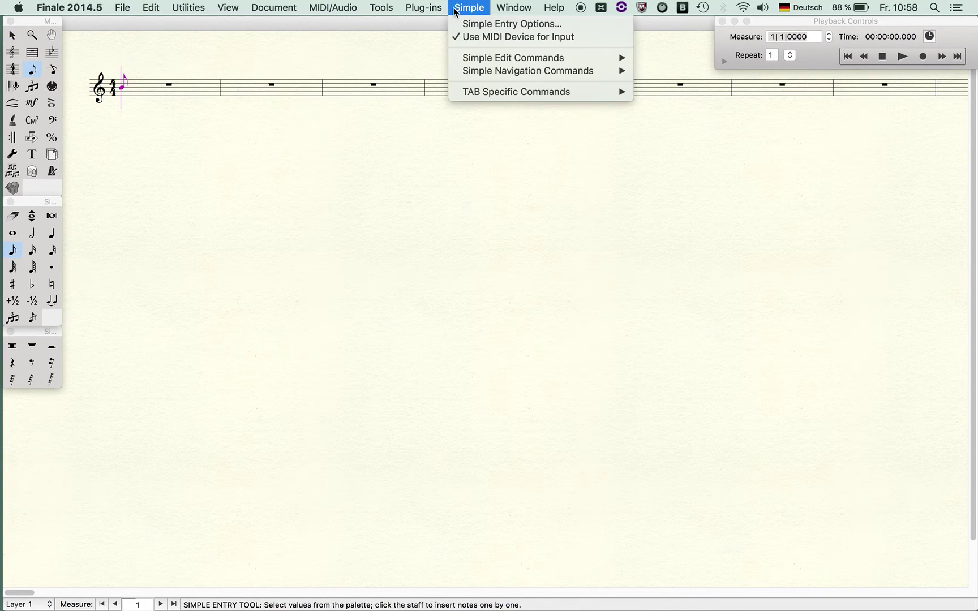
pyautogui.moveTo(486, 59)
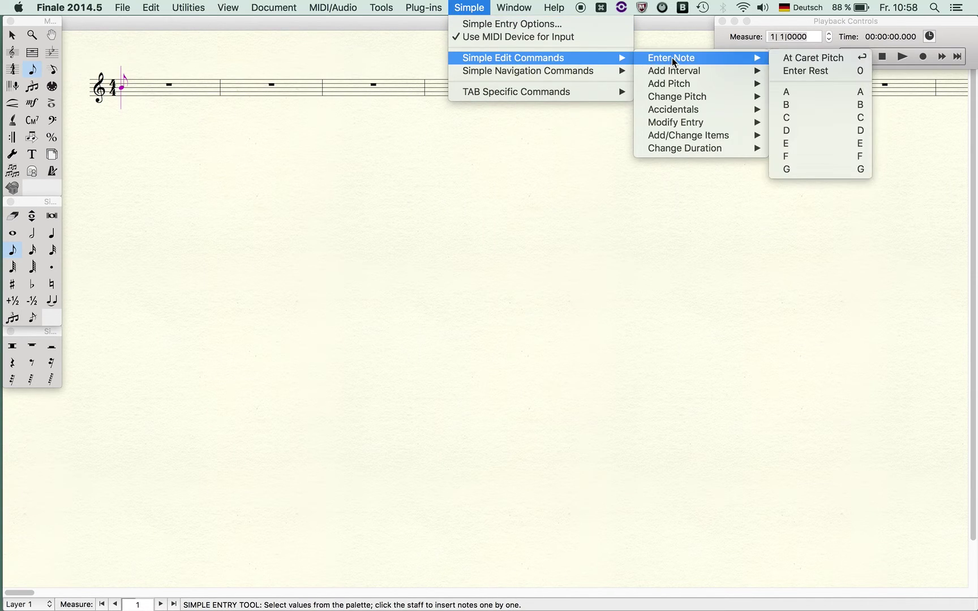
pyautogui.moveTo(697, 88)
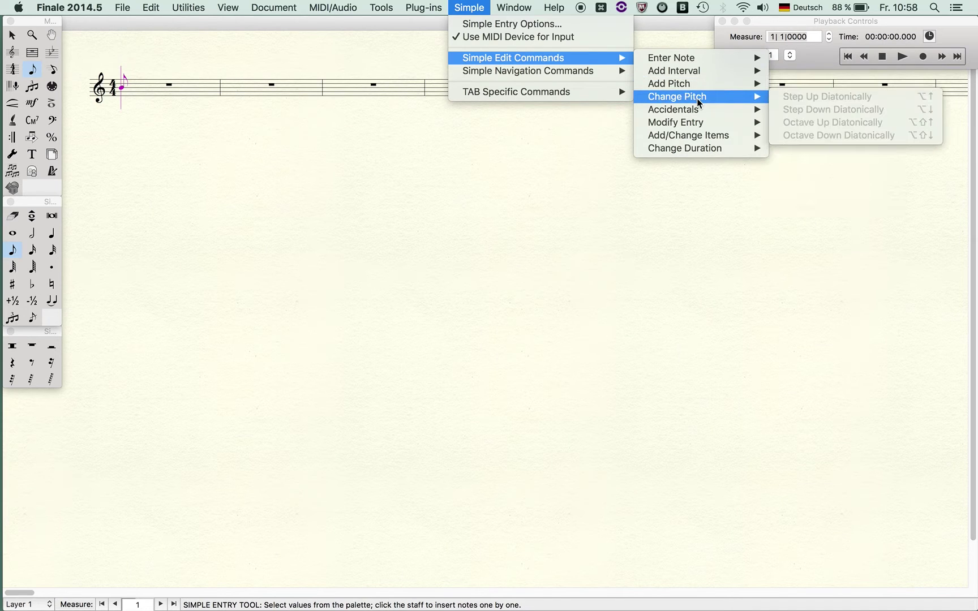
pyautogui.moveTo(389, 7)
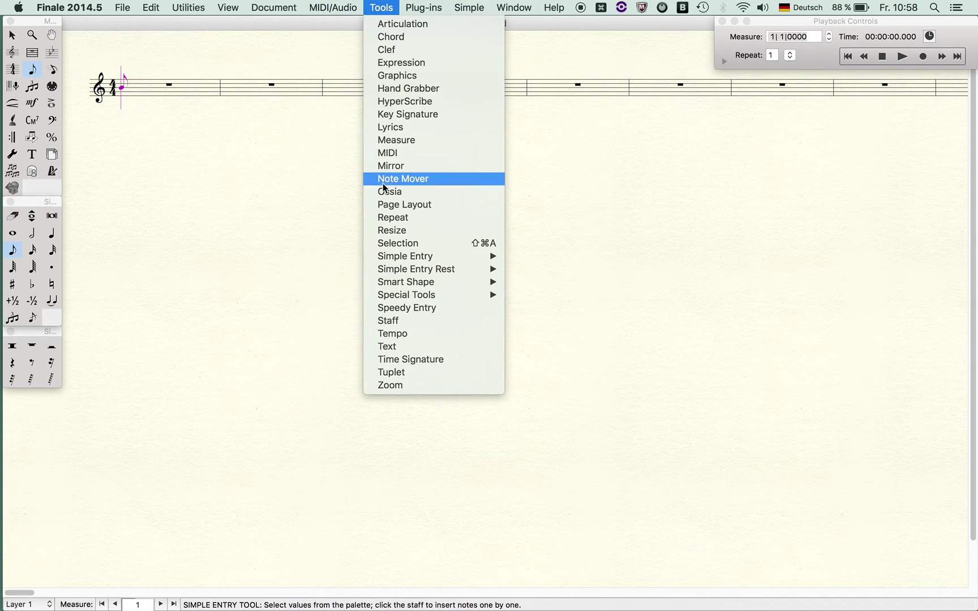
pyautogui.moveTo(406, 256)
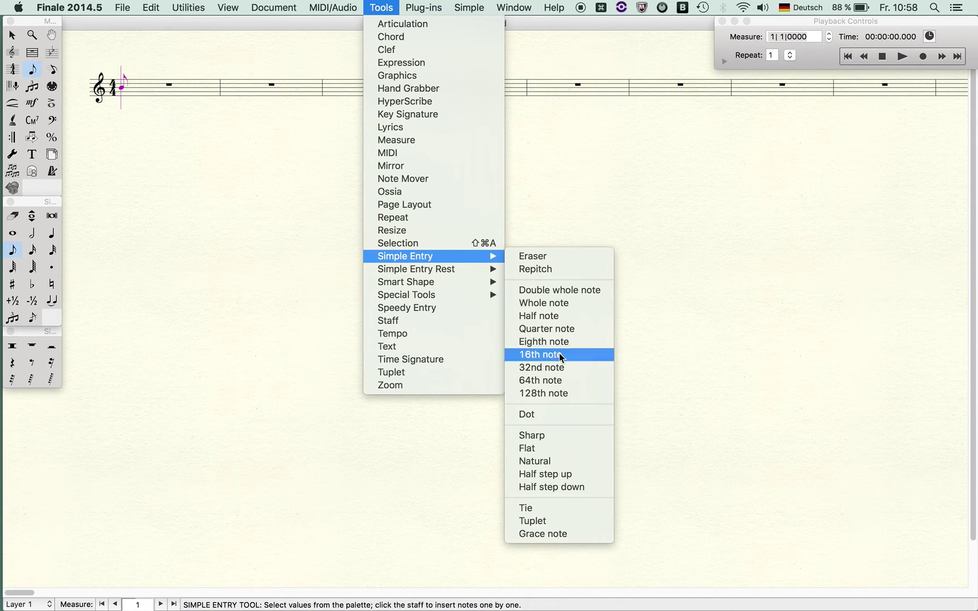
pyautogui.click(273, 316)
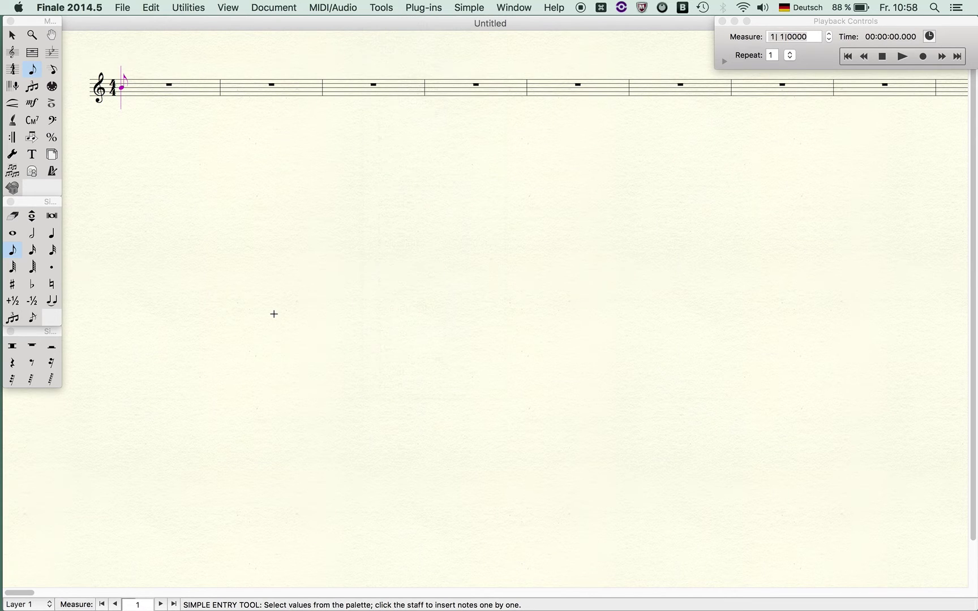
# - Set Simple Entry to quarter notes, then switch to the Expression tool
pyautogui.click(381, 8)
pyautogui.click(543, 337)
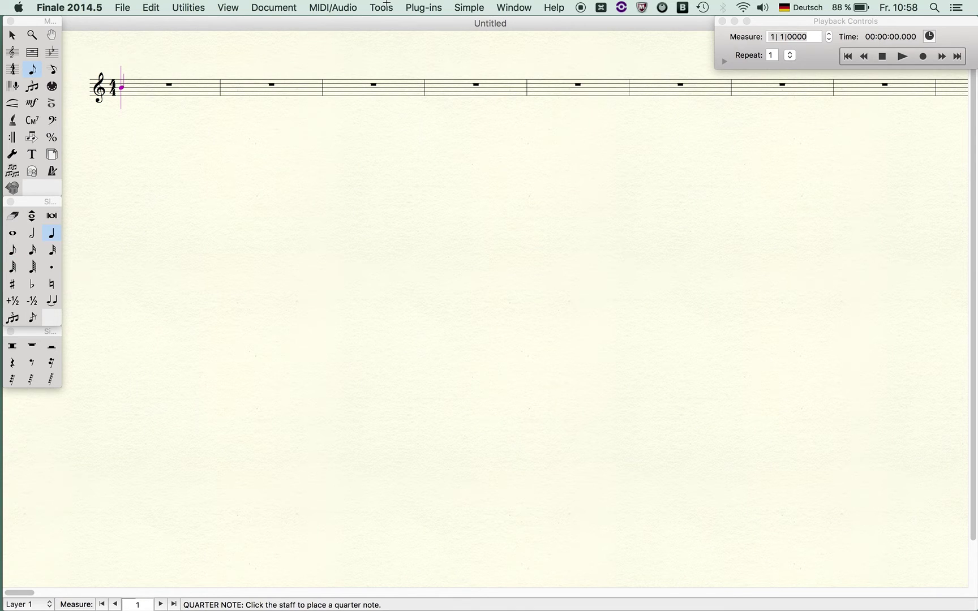
pyautogui.click(387, 6)
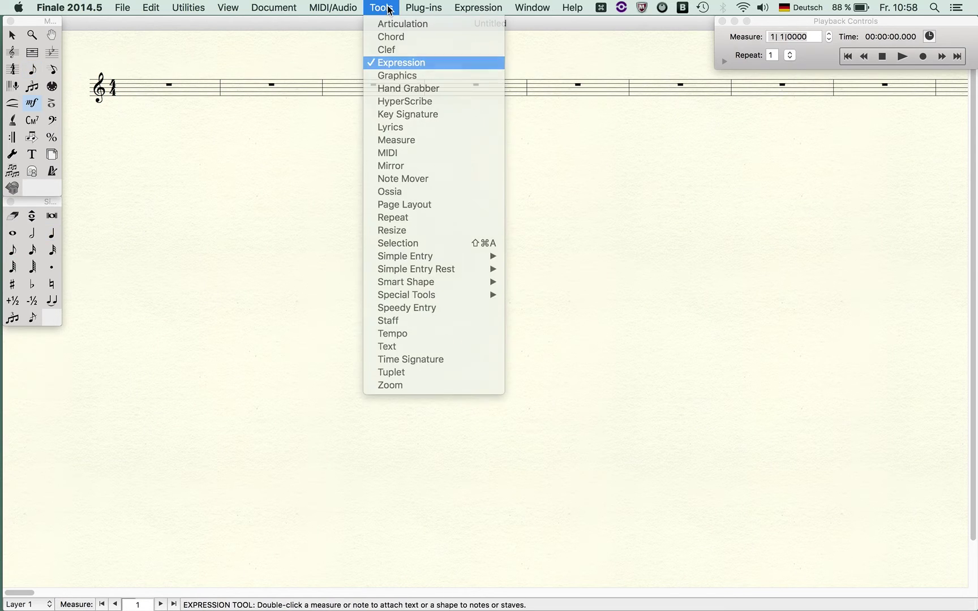
pyautogui.click(391, 61)
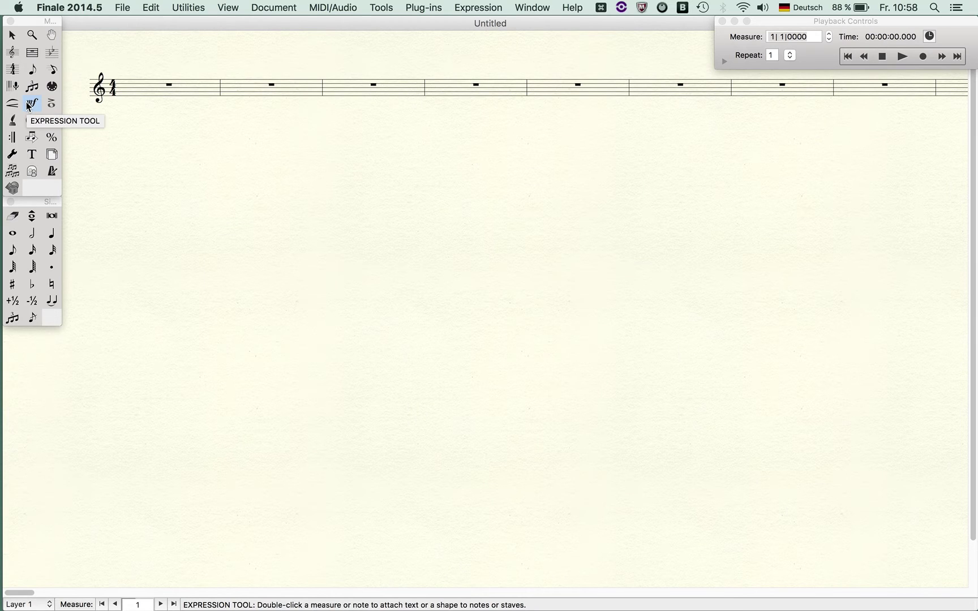
# - Choose the 15ma Smart Shape, then switch to the Articulation tool
pyautogui.click(382, 7)
pyautogui.moveTo(397, 280)
pyautogui.click(589, 280)
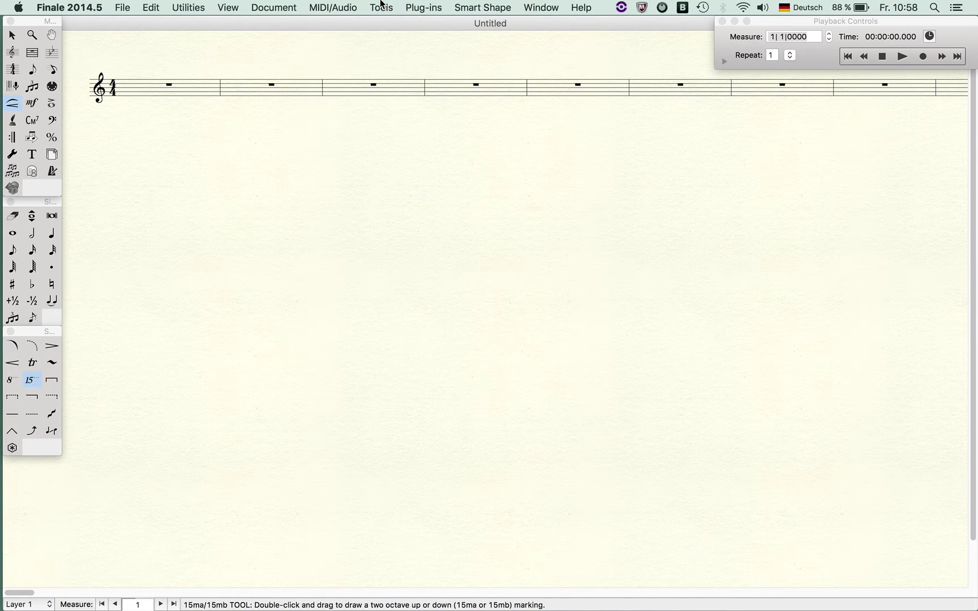
pyautogui.click(381, 7)
pyautogui.click(387, 26)
pyautogui.click(387, 8)
pyautogui.click(388, 9)
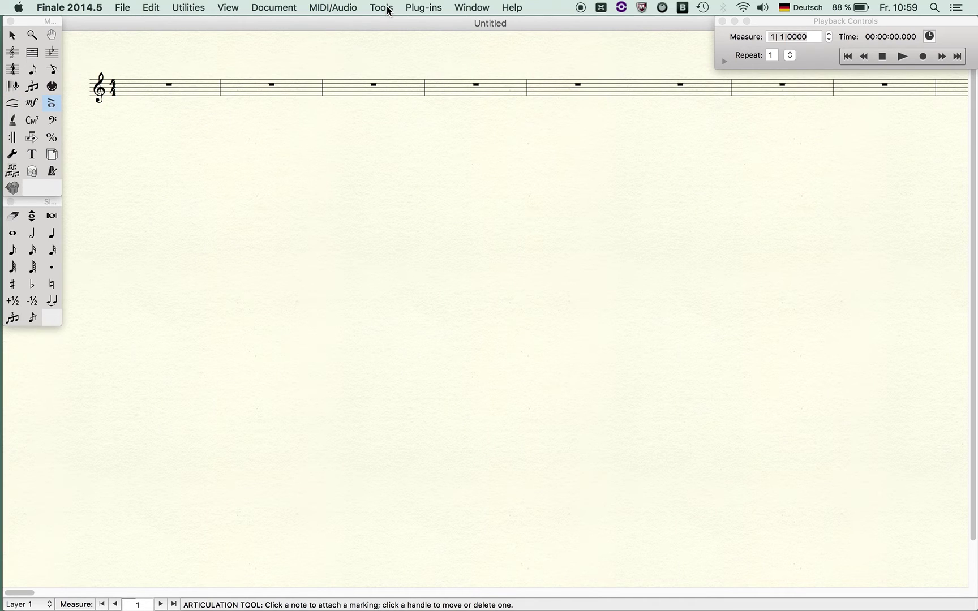
# - Scroll through the Hairpins JW Plugin macro's steps in Keyboard Maestro, then return to Finale
pyautogui.press('super+Tab')
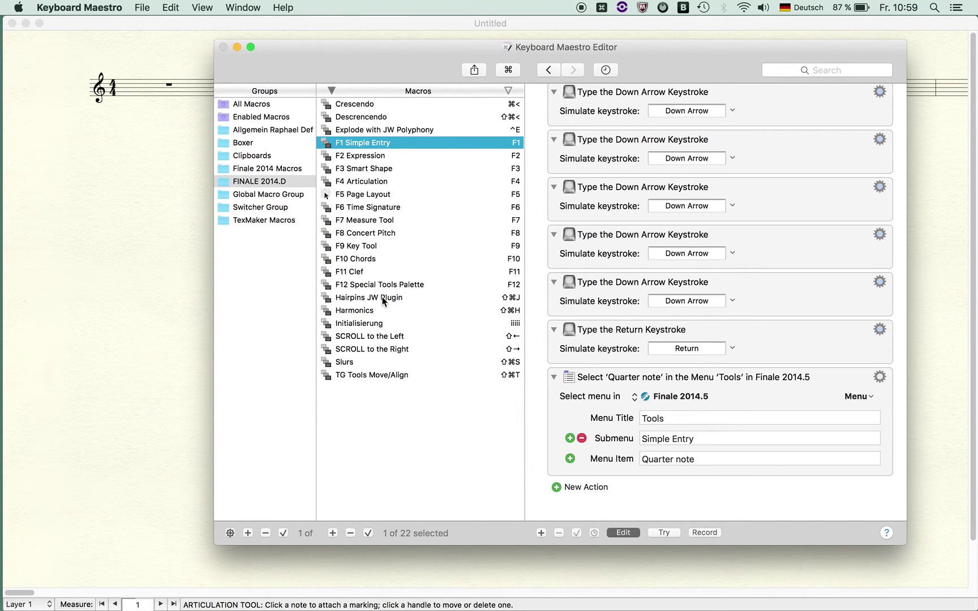
pyautogui.click(384, 299)
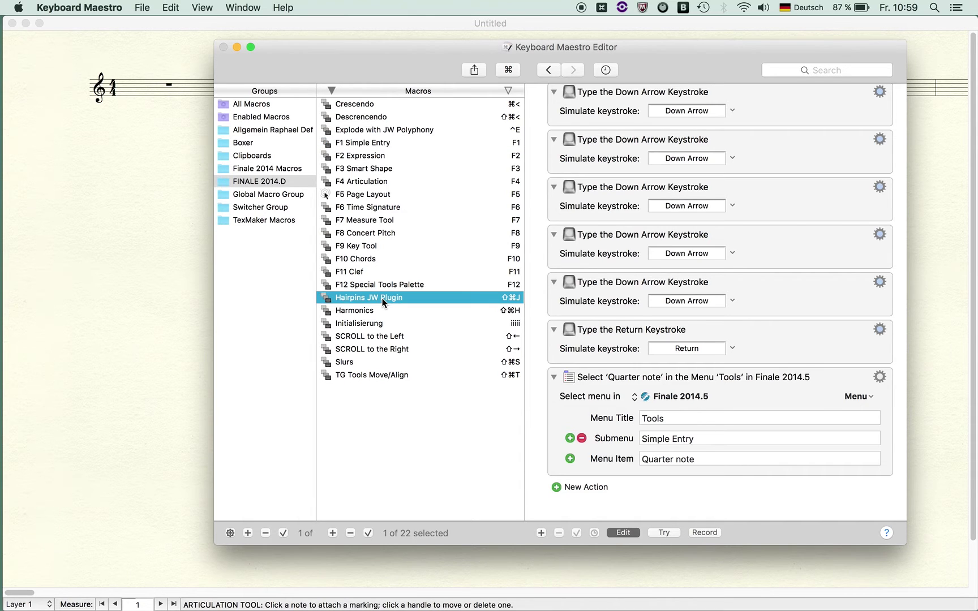
pyautogui.scroll(-15, 675, 362)
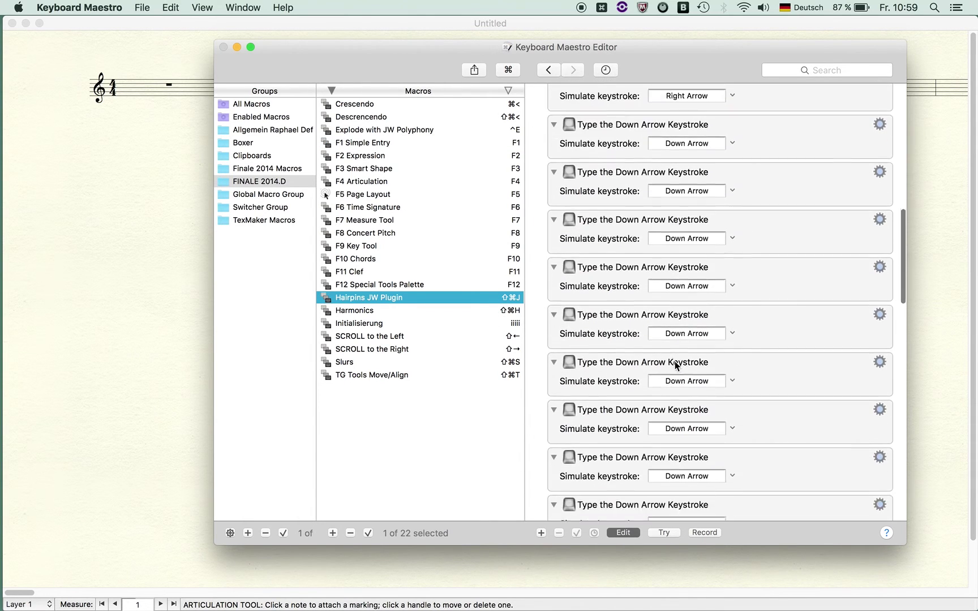
pyautogui.scroll(-1, 674, 363)
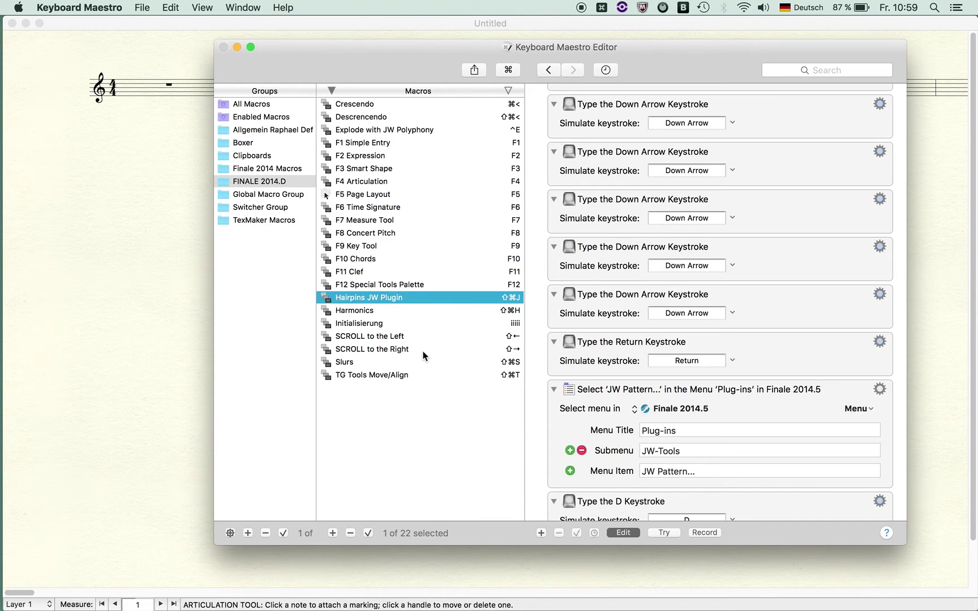
pyautogui.click(241, 315)
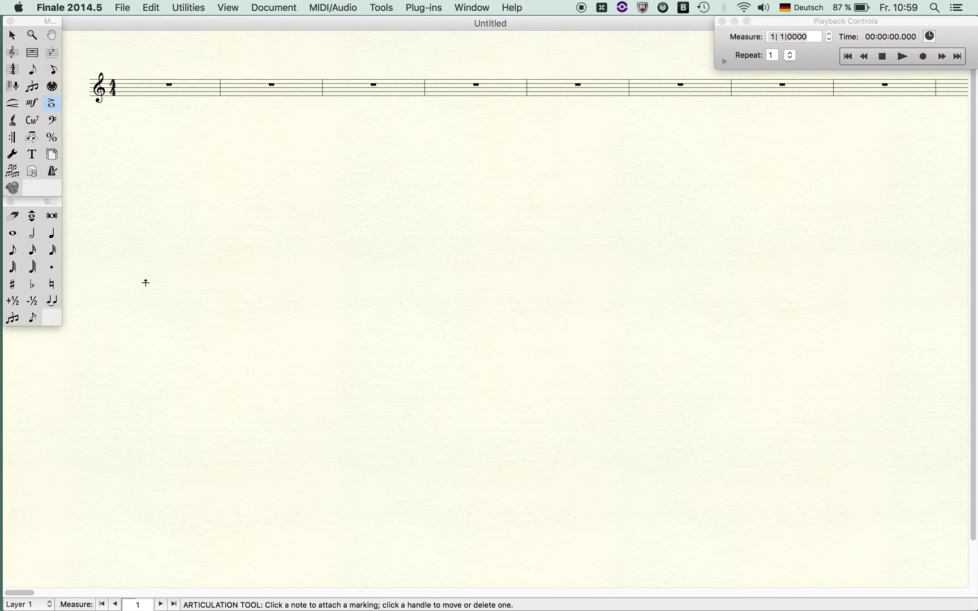
# - Leave the current tool and page through the score's measures with the measure arrows
pyautogui.press('Escape')
pyautogui.click(161, 605)
pyautogui.click(161, 604)
pyautogui.click(160, 604)
pyautogui.click(161, 605)
pyautogui.click(161, 605)
pyautogui.click(160, 604)
pyautogui.click(161, 605)
pyautogui.click(161, 605)
pyautogui.click(160, 604)
pyautogui.click(161, 604)
pyautogui.click(161, 605)
pyautogui.click(160, 605)
pyautogui.click(116, 605)
pyautogui.click(116, 605)
pyautogui.click(116, 605)
pyautogui.click(116, 605)
pyautogui.click(116, 605)
pyautogui.click(116, 604)
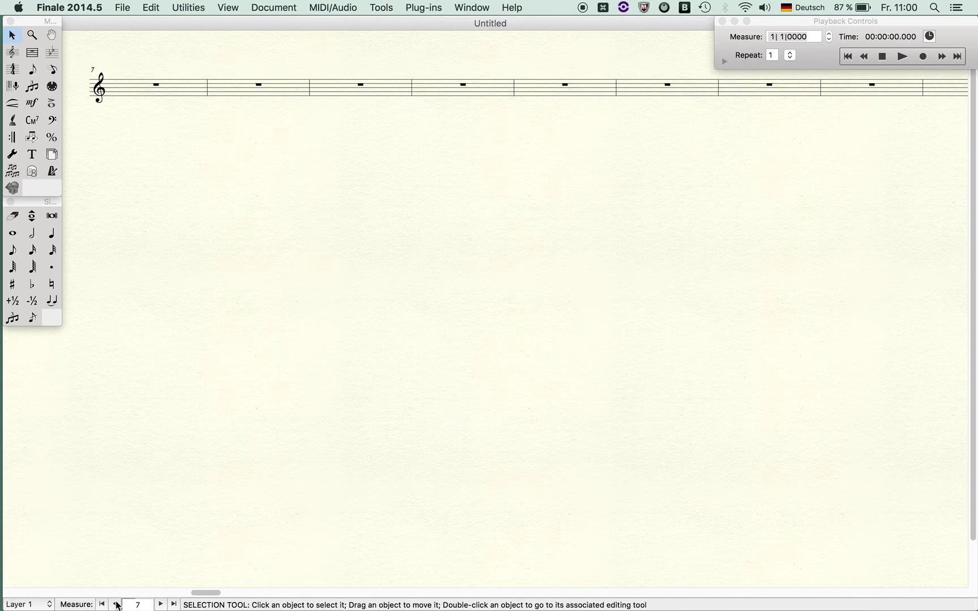
# - Delete the bottom staff's last measure in Page View, then return to Scroll View
pyautogui.click(52, 154)
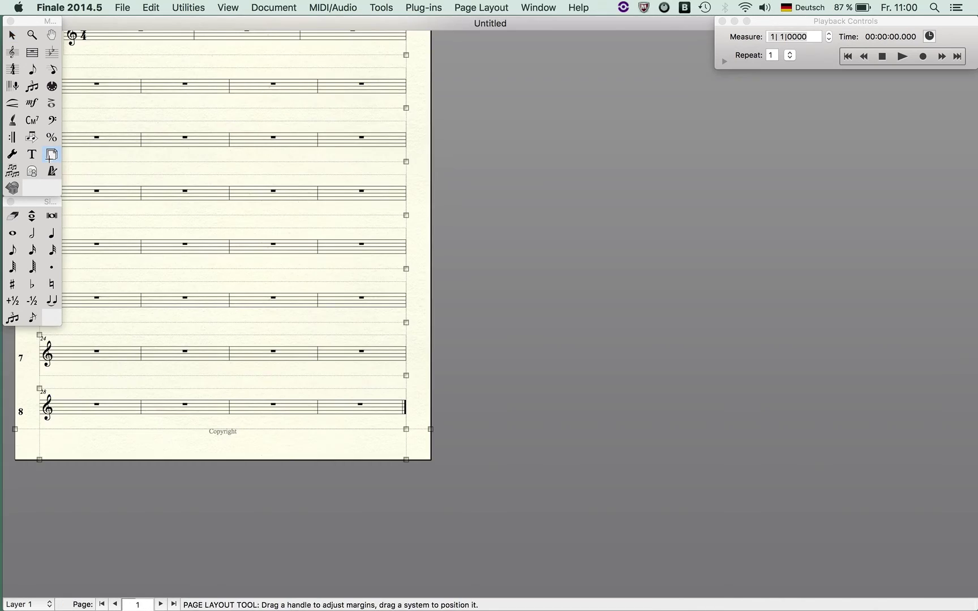
pyautogui.click(32, 52)
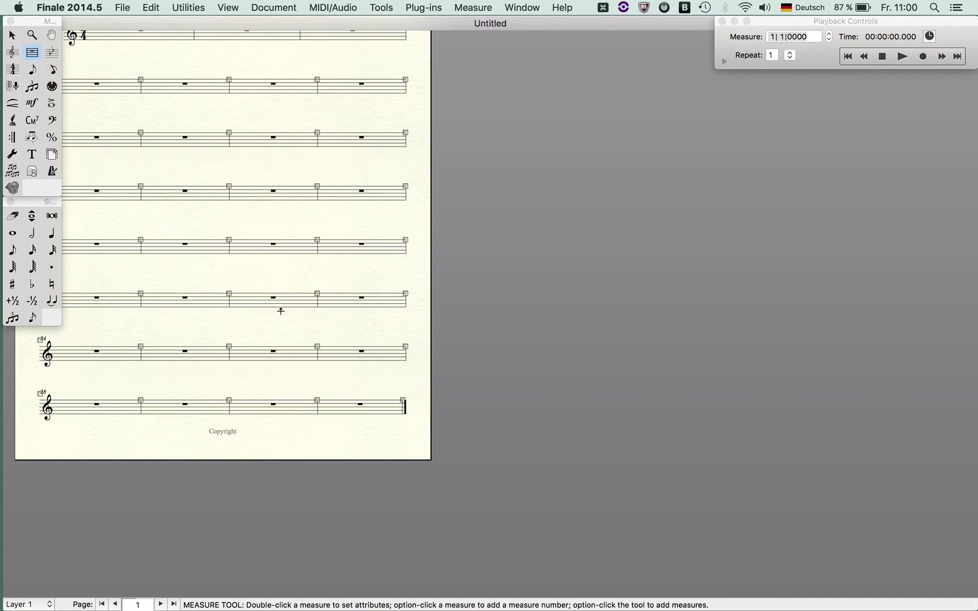
pyautogui.click(349, 403)
pyautogui.press('Delete')
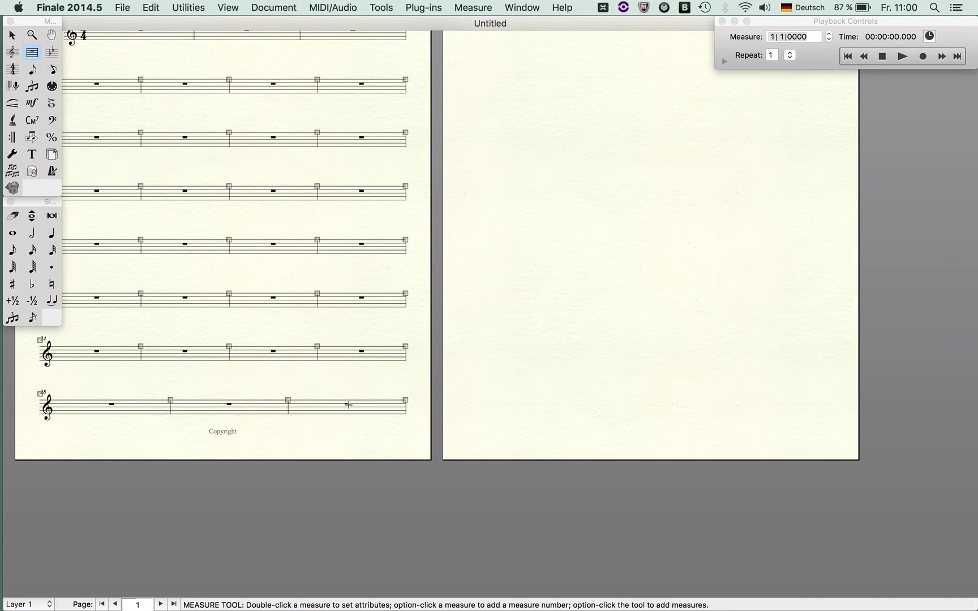
pyautogui.press('Escape')
pyautogui.click(160, 604)
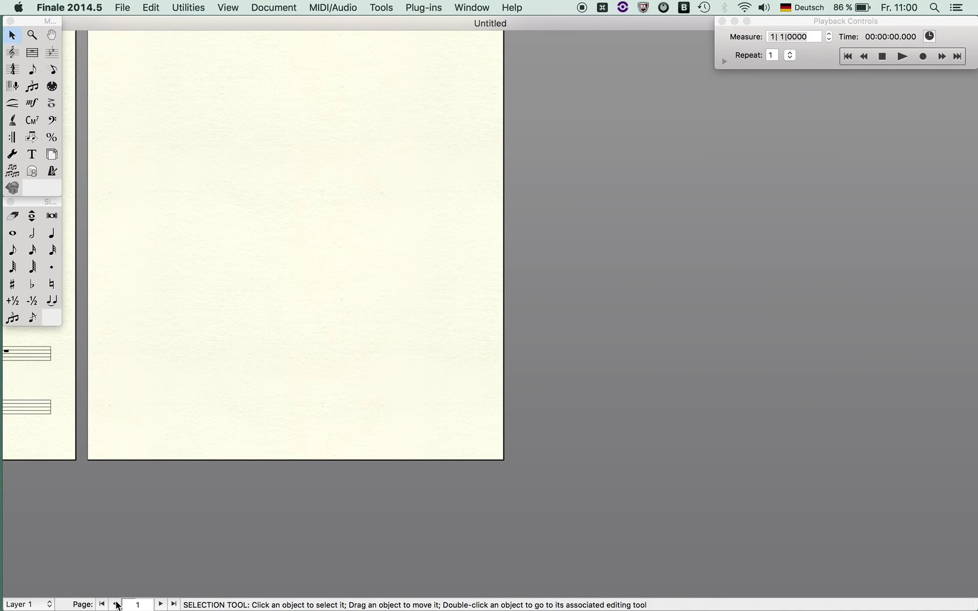
pyautogui.press('super+e')
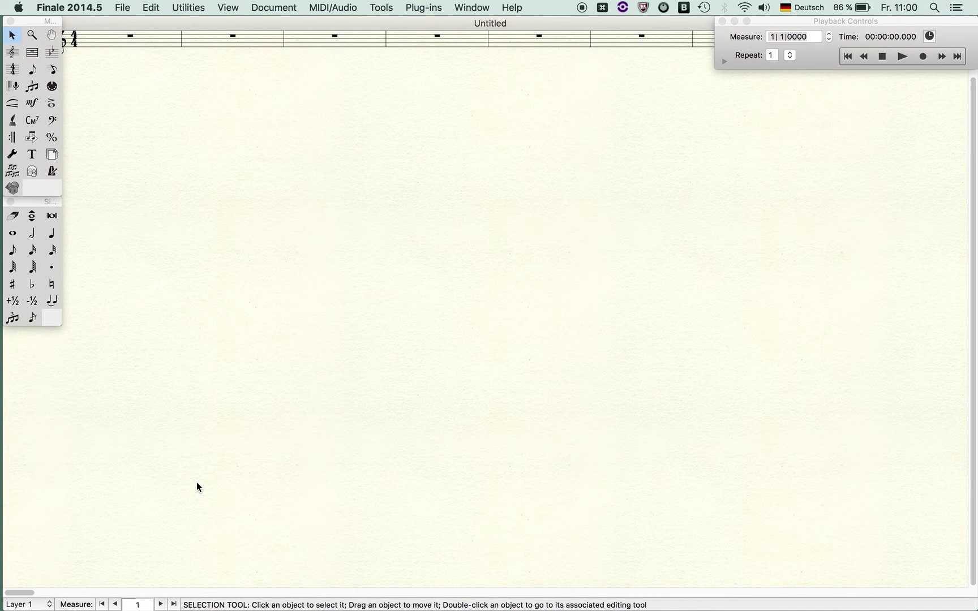
pyautogui.scroll(3, 197, 482)
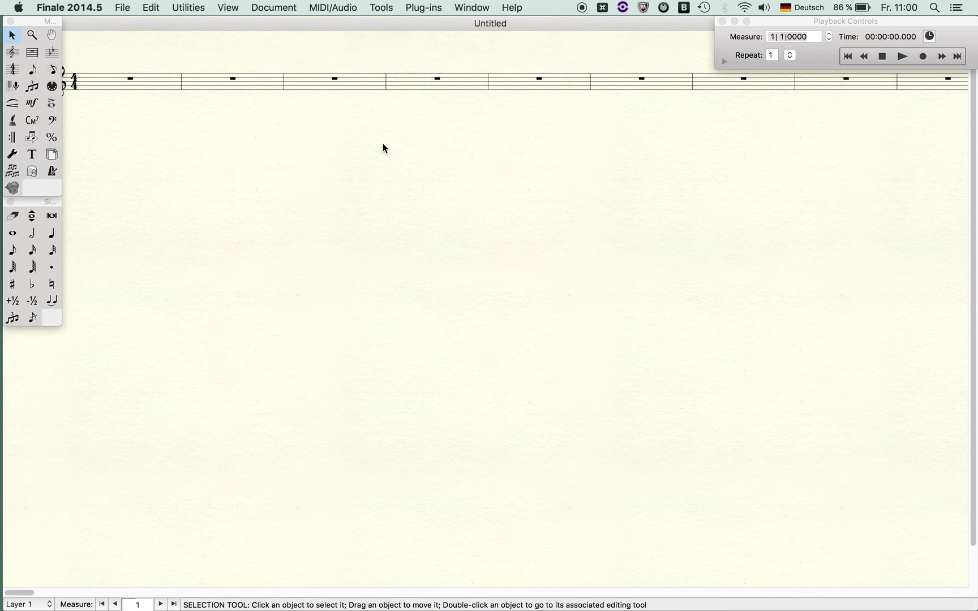
# - Show the Plug-ins > FinaleScript submenu listing scripts like Edit Margins and Apply Articulation and Yada Tremolo
pyautogui.click(417, 7)
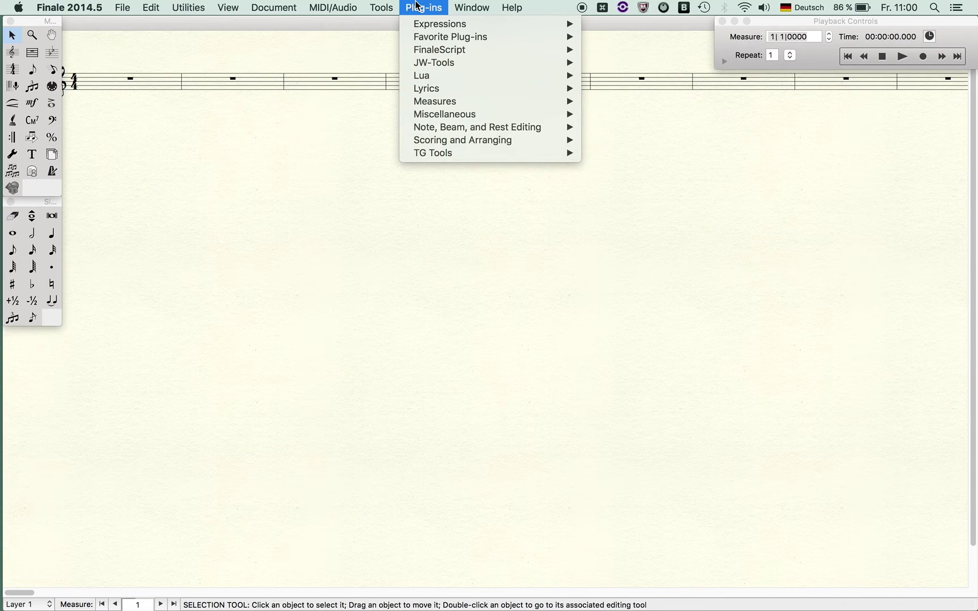
pyautogui.moveTo(439, 51)
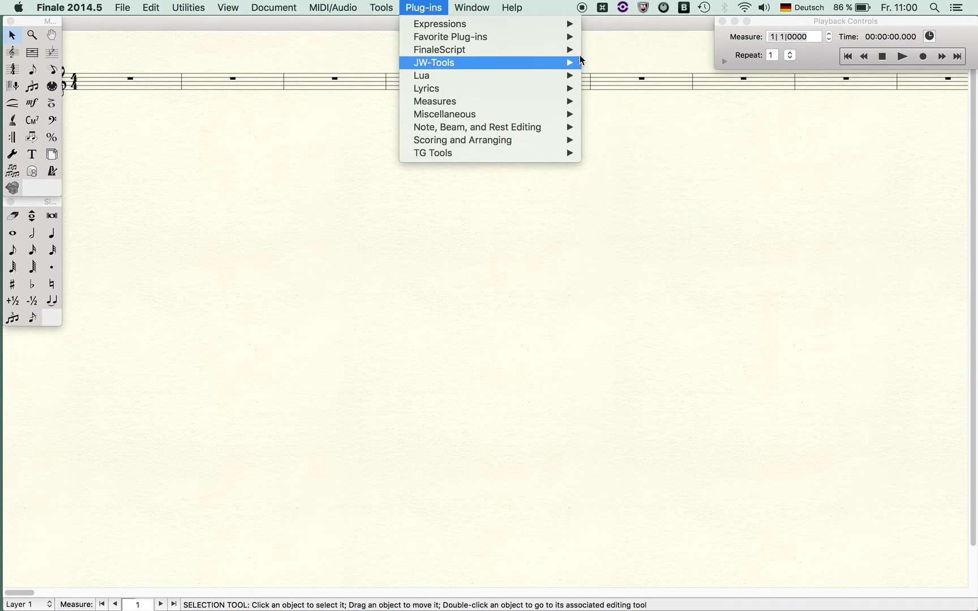
pyautogui.moveTo(535, 61)
pyautogui.moveTo(575, 51)
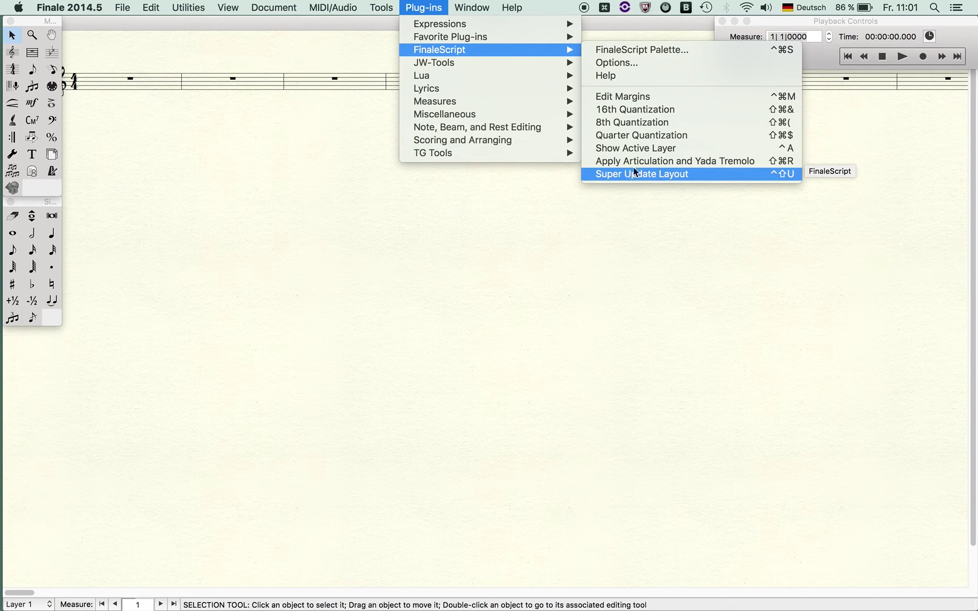
# - From the FinaleScript Palette's Raphi folder, load the Edit Margins script into the editor
pyautogui.click(680, 53)
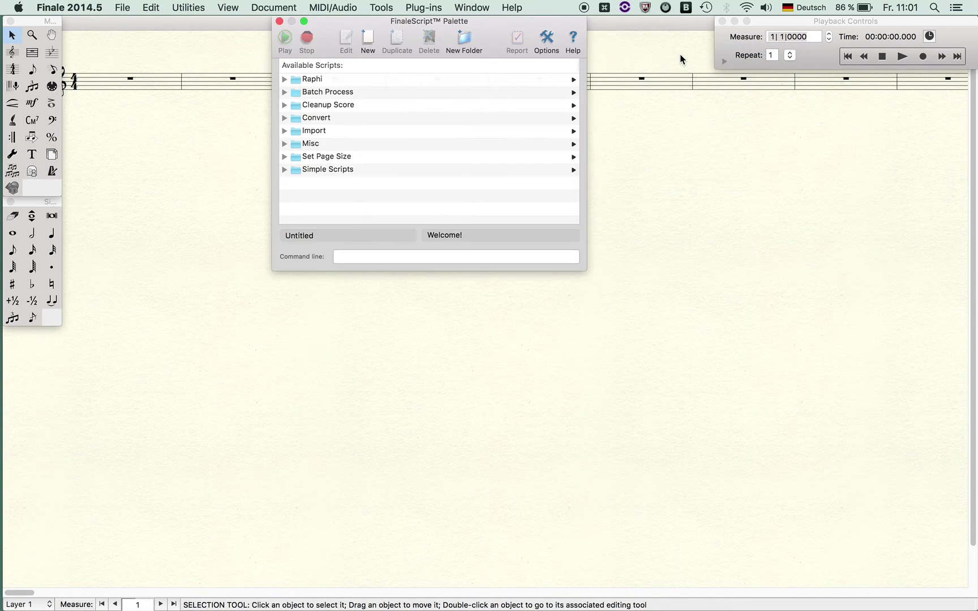
pyautogui.click(285, 79)
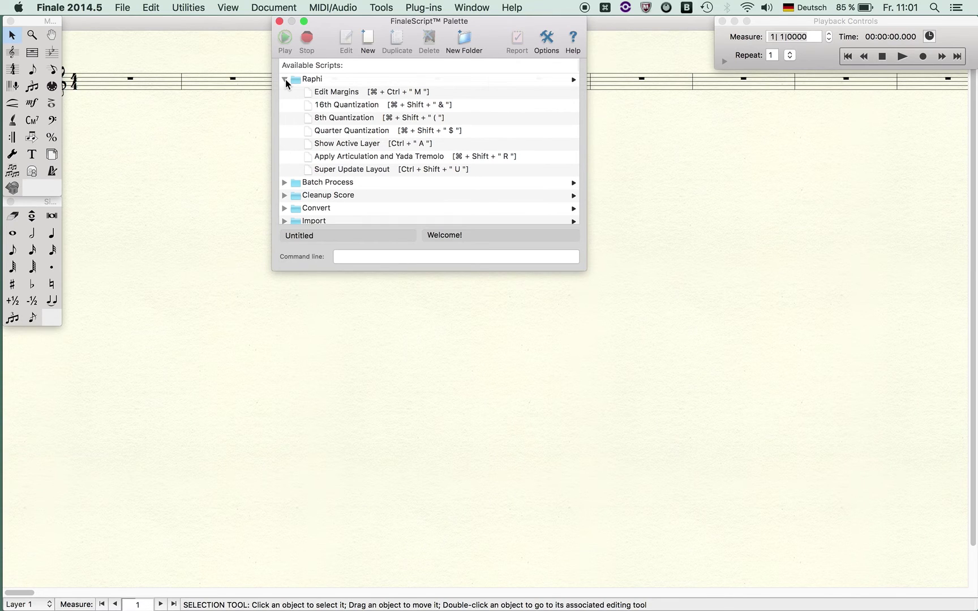
pyautogui.click(328, 93)
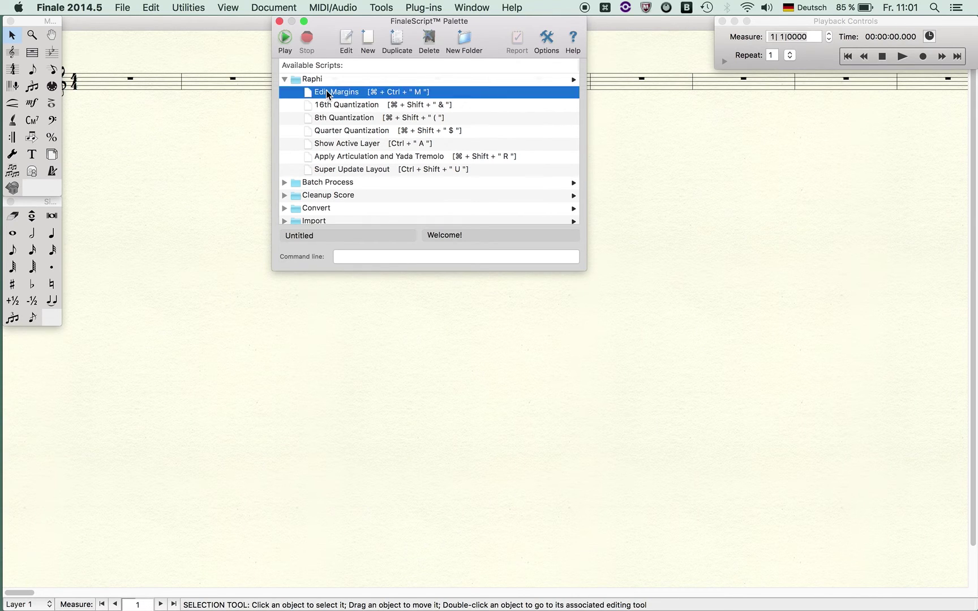
pyautogui.click(350, 43)
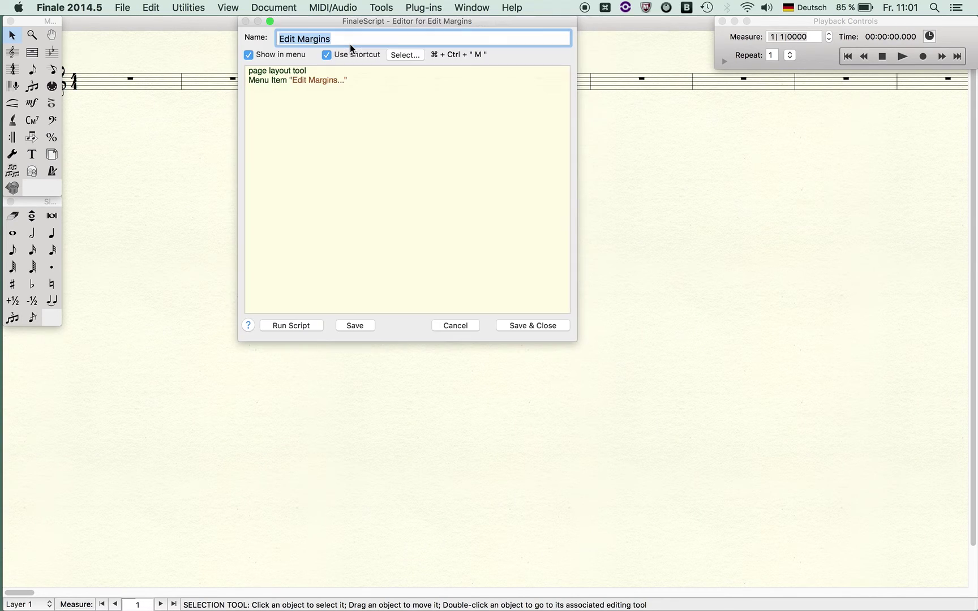
# - Select the Page Layout tool and look over the Page Layout menu without choosing anything
pyautogui.click(51, 154)
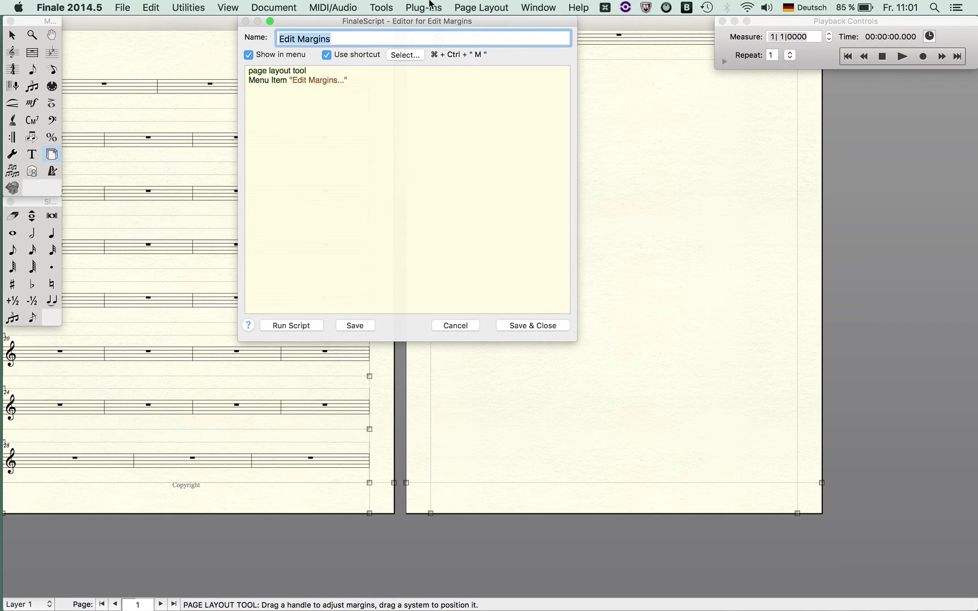
pyautogui.click(482, 6)
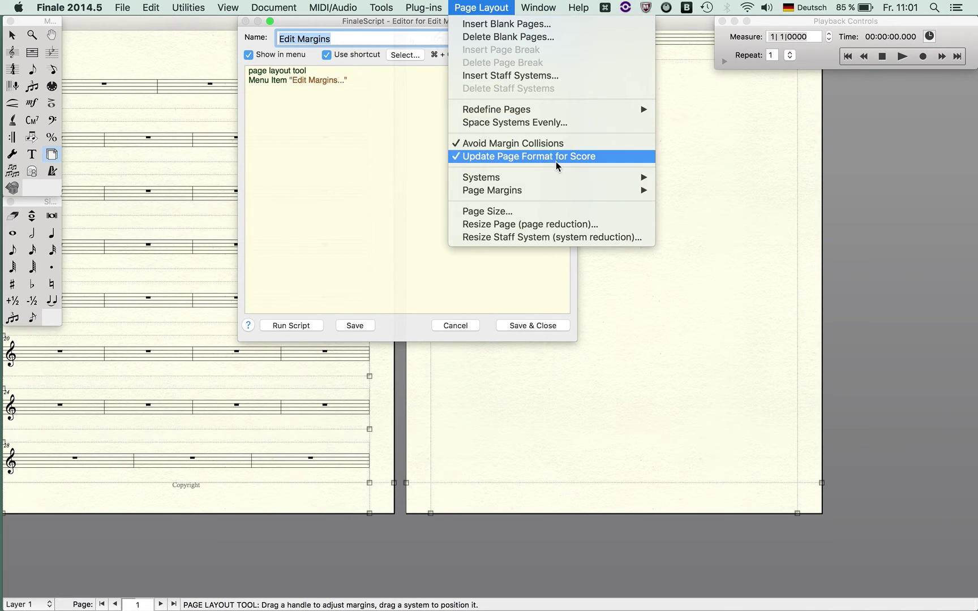
pyautogui.moveTo(564, 176)
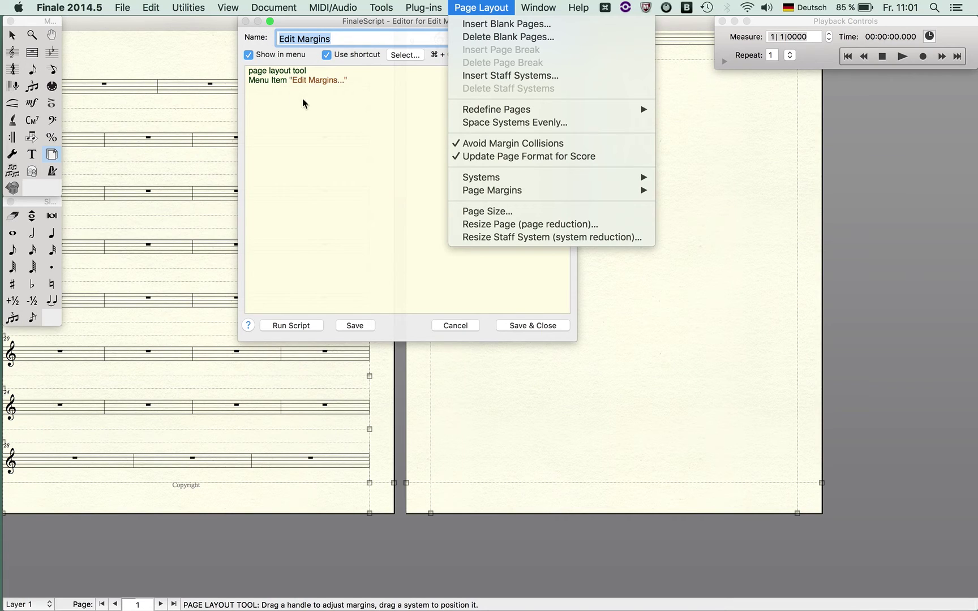
pyautogui.click(382, 83)
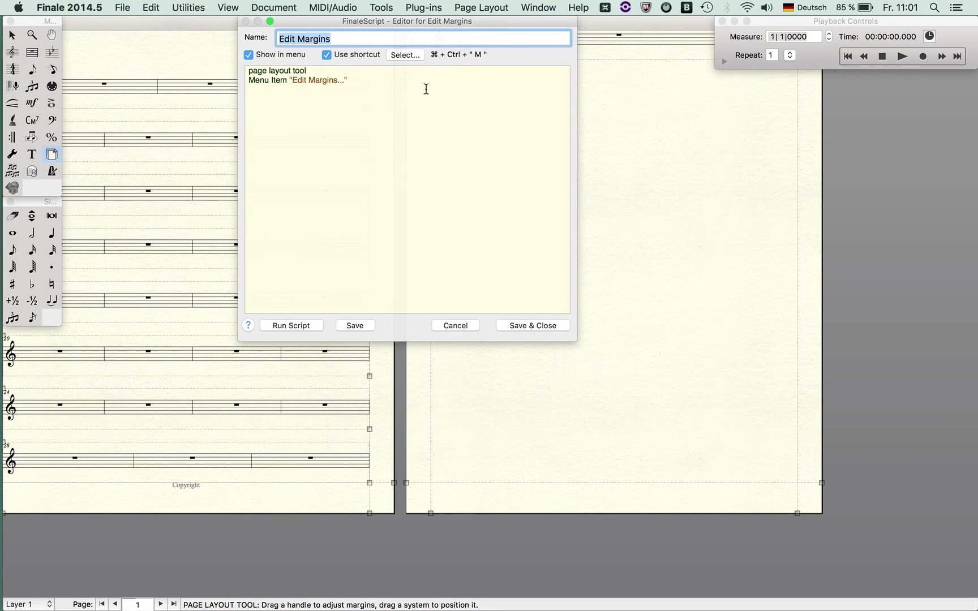
# - Test-run Edit Margins to bring up Edit System Margins, then close it and cancel the script editor
pyautogui.click(298, 328)
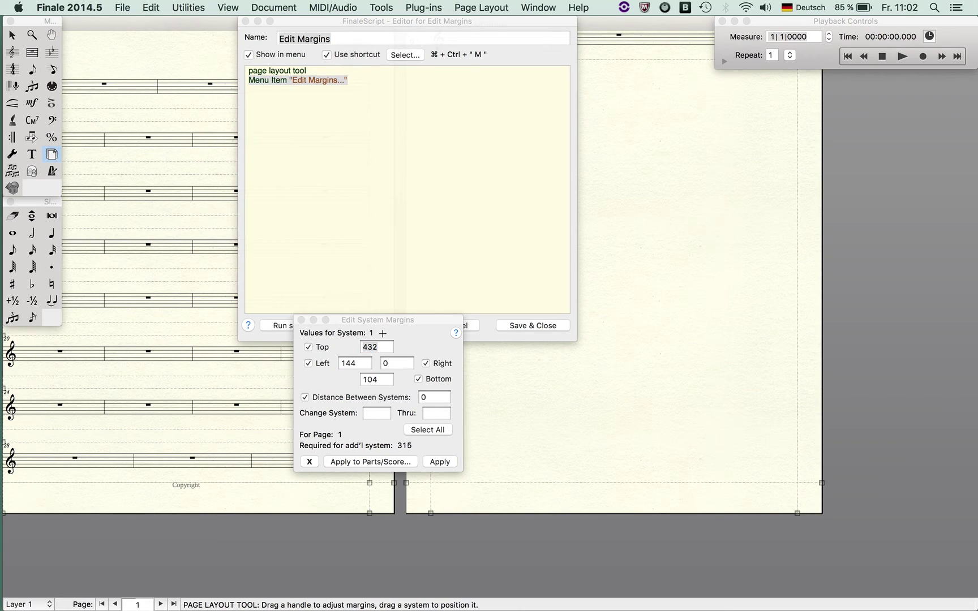
pyautogui.click(383, 321)
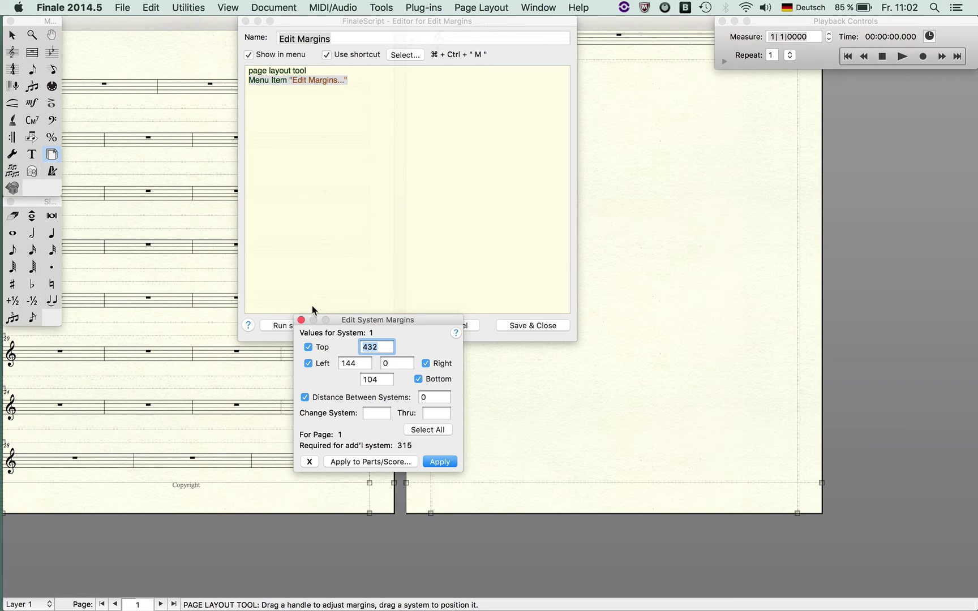
pyautogui.click(301, 320)
pyautogui.click(476, 333)
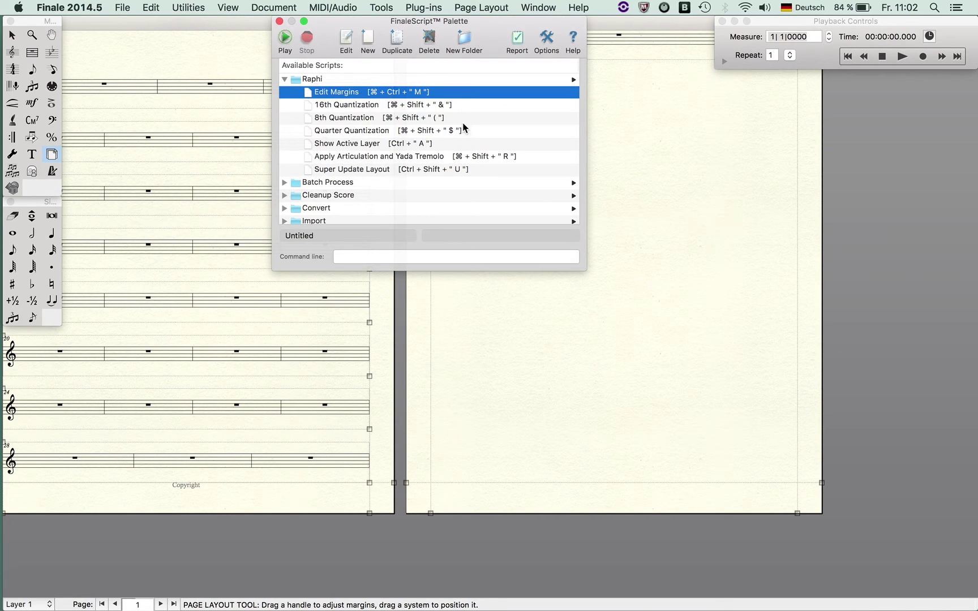
# - Load the Apply Articulation and Yada Tremolo script into the editor and select the Articulation tool
pyautogui.click(463, 157)
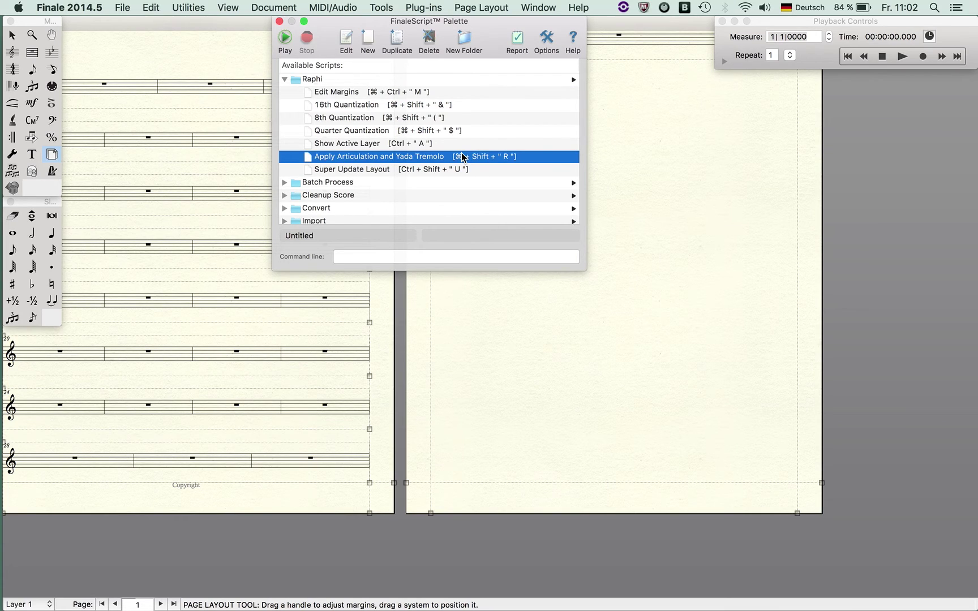
pyautogui.click(348, 41)
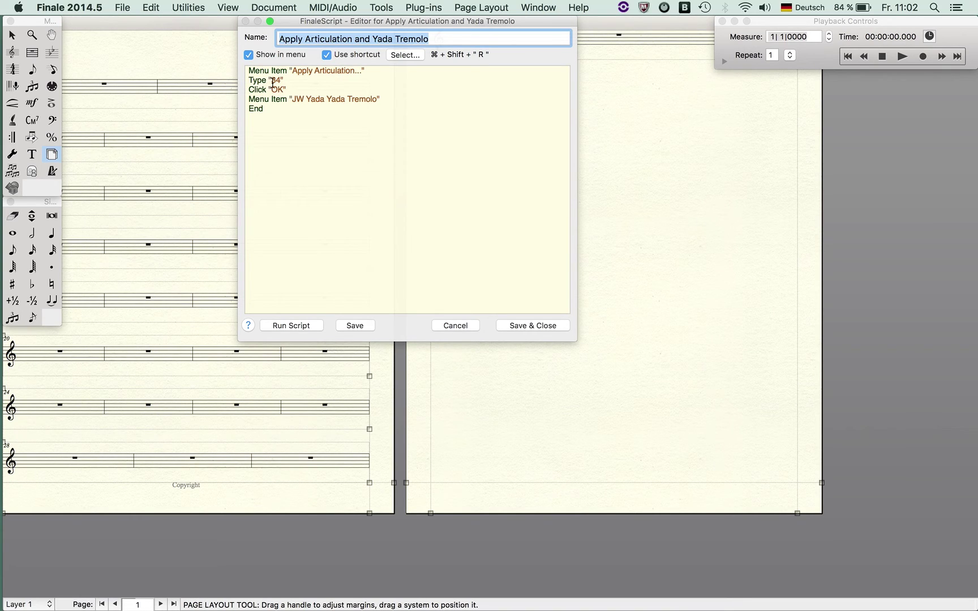
pyautogui.click(51, 103)
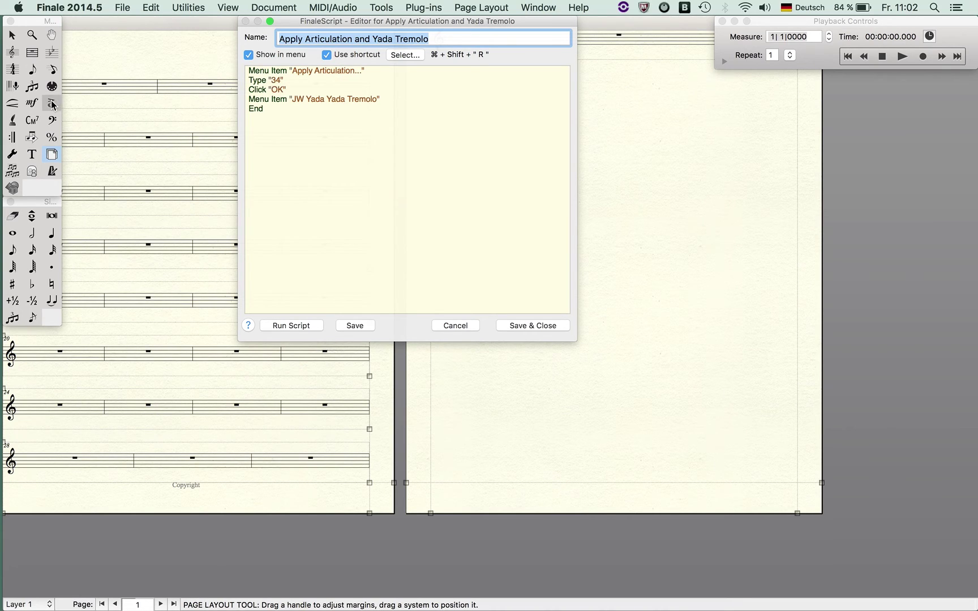
pyautogui.click(76, 89)
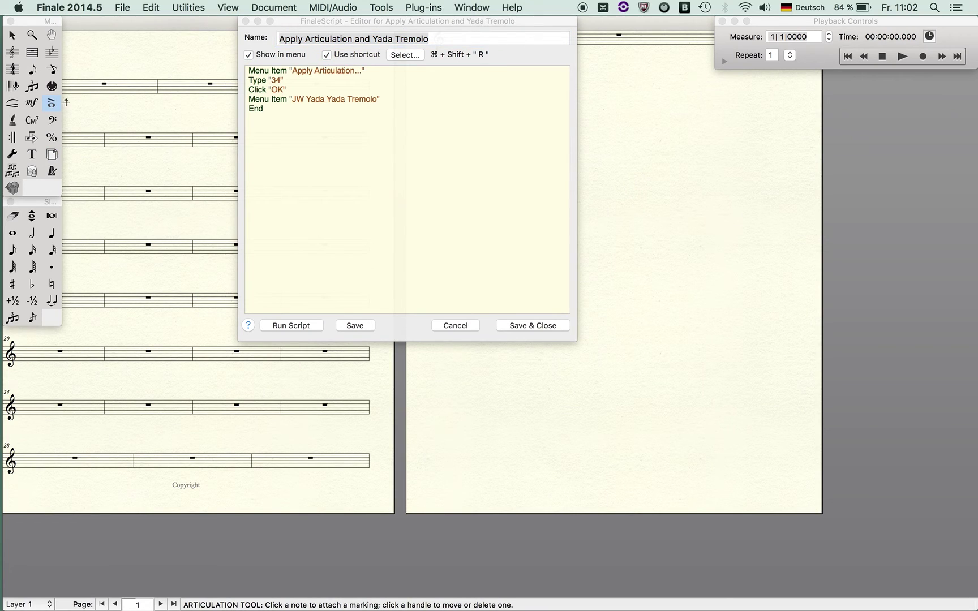
# - Enter a 16th note at the start of measure 1 and return to Scroll View
pyautogui.click(32, 250)
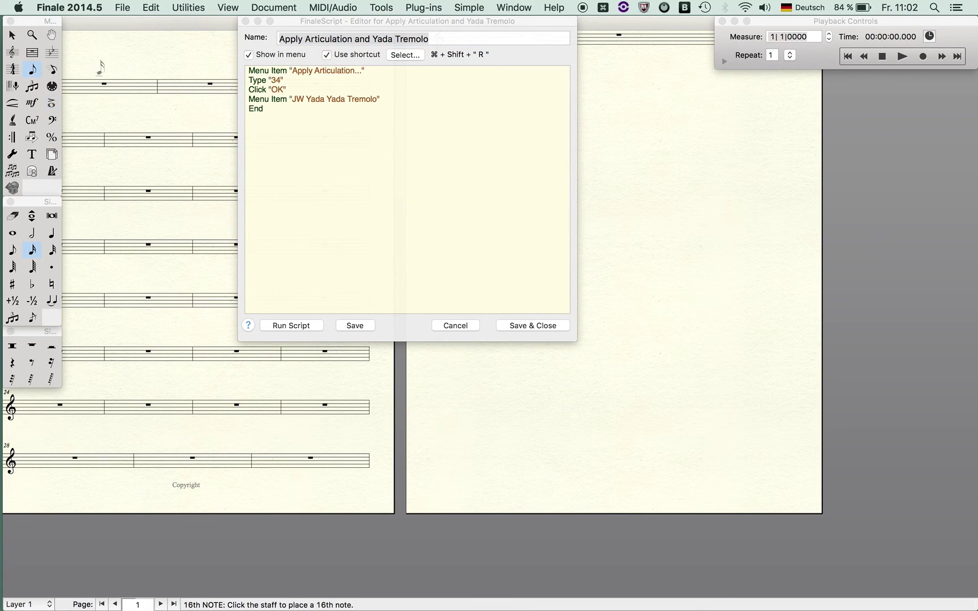
pyautogui.click(95, 82)
pyautogui.press('super+e')
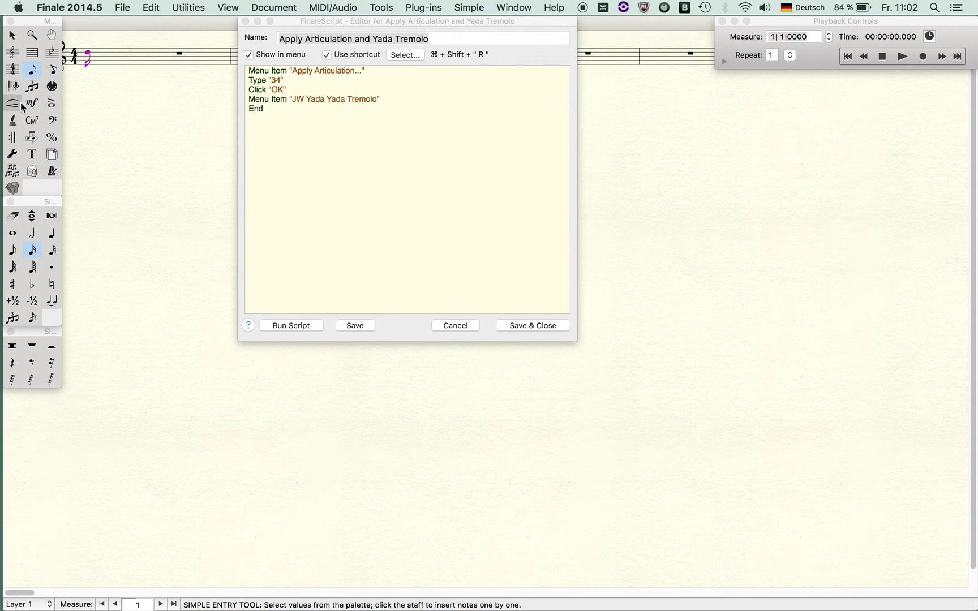
pyautogui.click(51, 103)
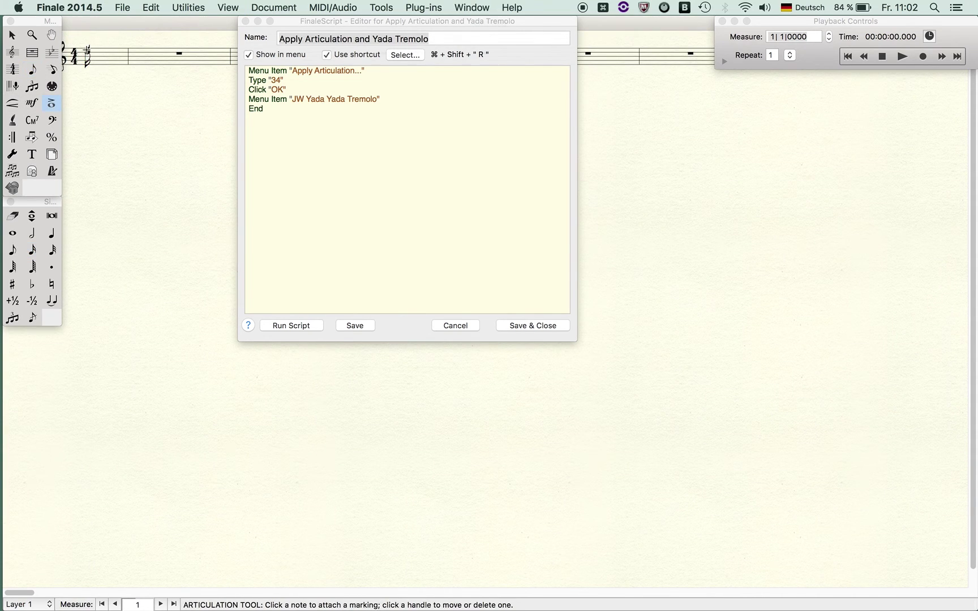
# - Try attaching an articulation to the new 16th note, dismissing the articulation choices without adding one
pyautogui.click(86, 51)
pyautogui.scroll(-10, 531, 254)
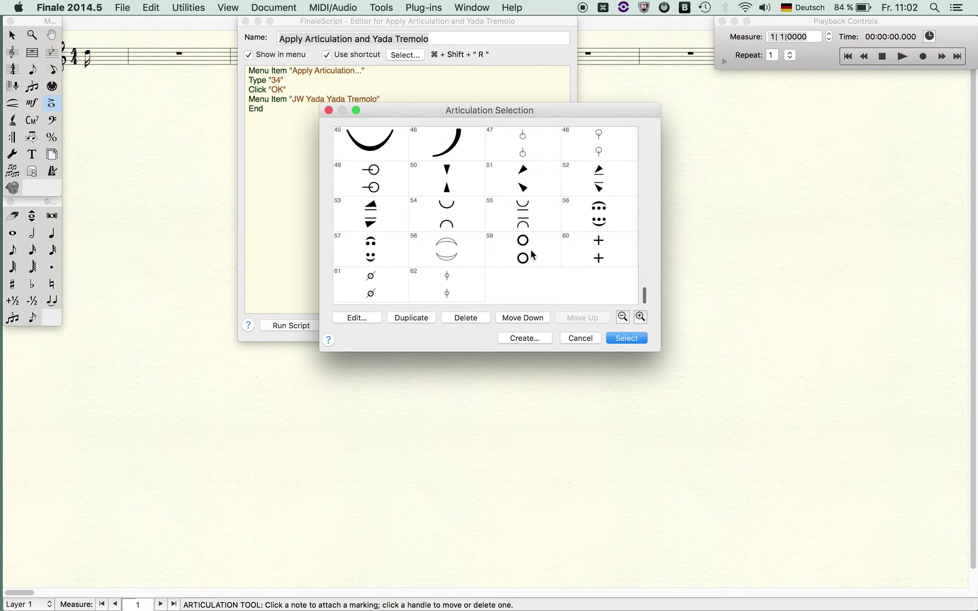
pyautogui.scroll(5, 531, 254)
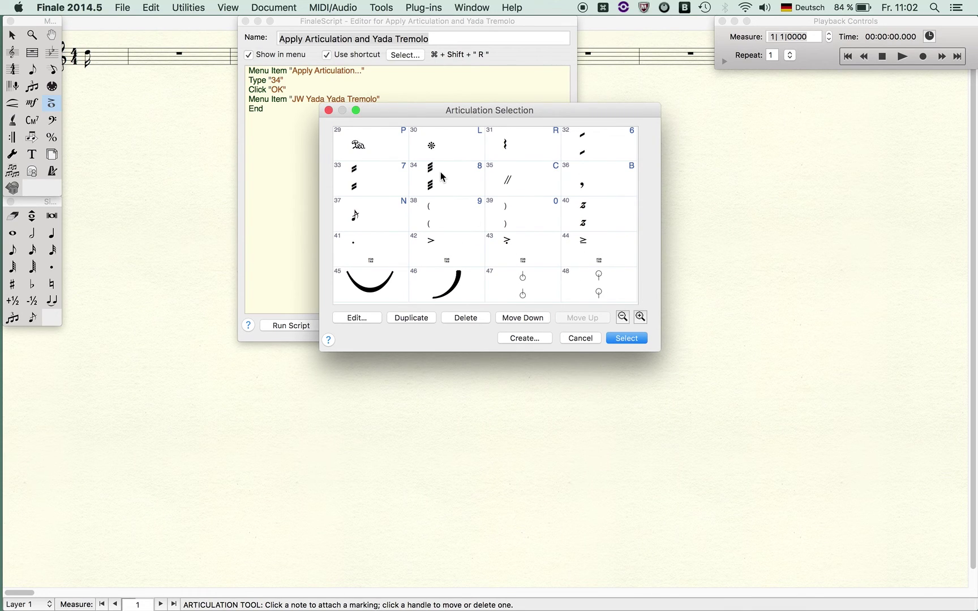
pyautogui.click(590, 337)
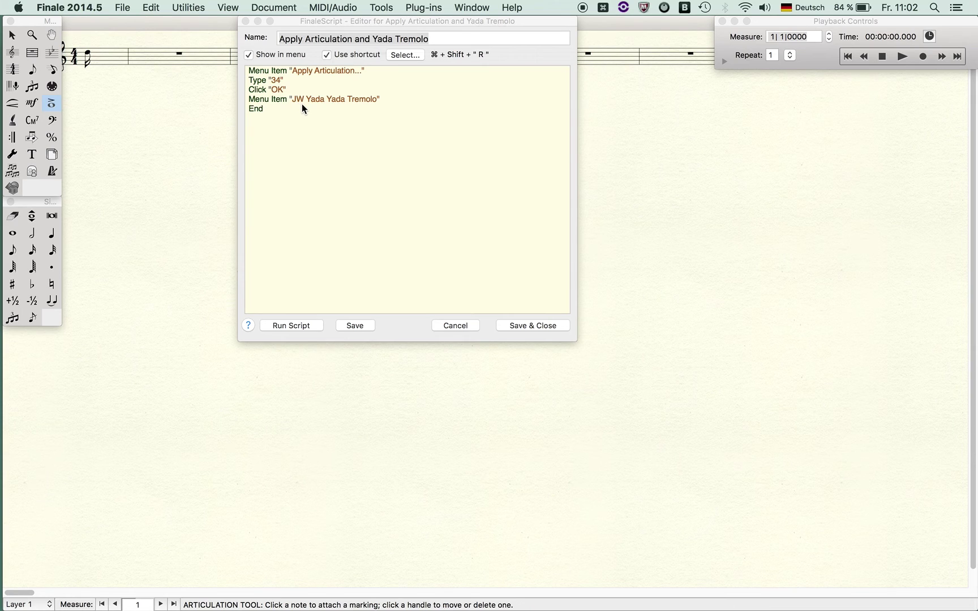
# - Close the FinaleScript editor and palette without changes, and choose Simple Entry quarter notes
pyautogui.click(460, 326)
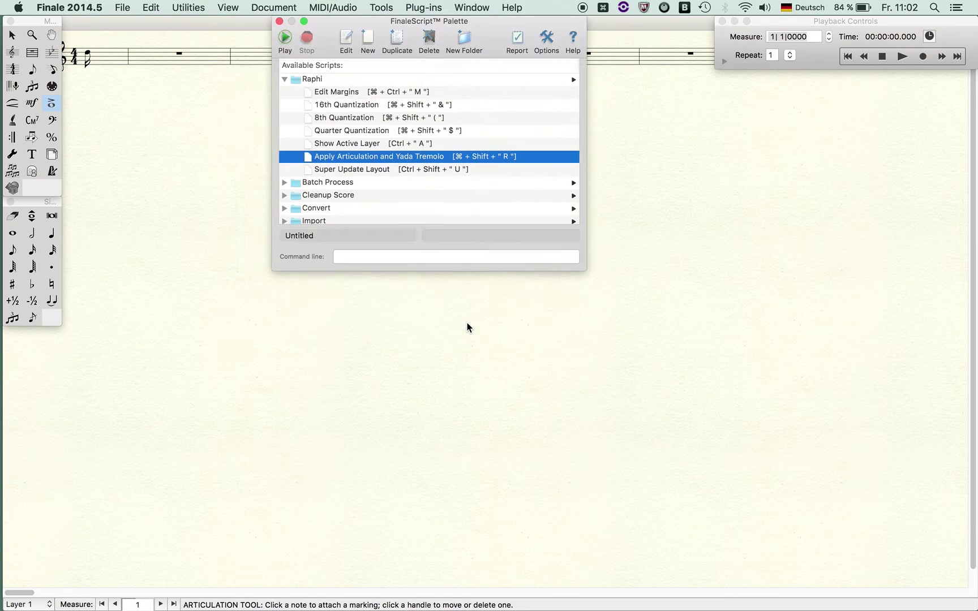
pyautogui.click(279, 21)
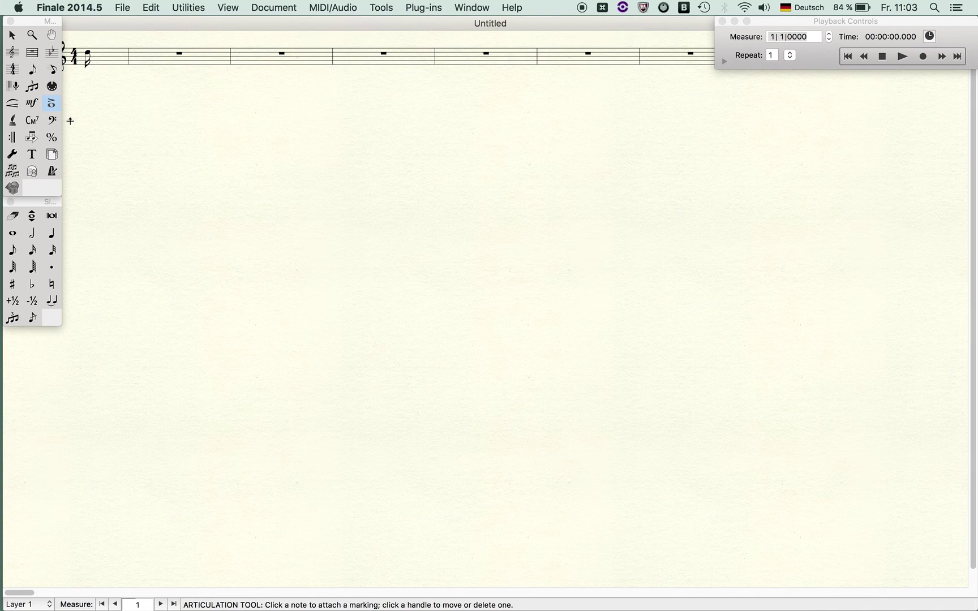
pyautogui.click(32, 69)
pyautogui.click(382, 7)
pyautogui.click(534, 327)
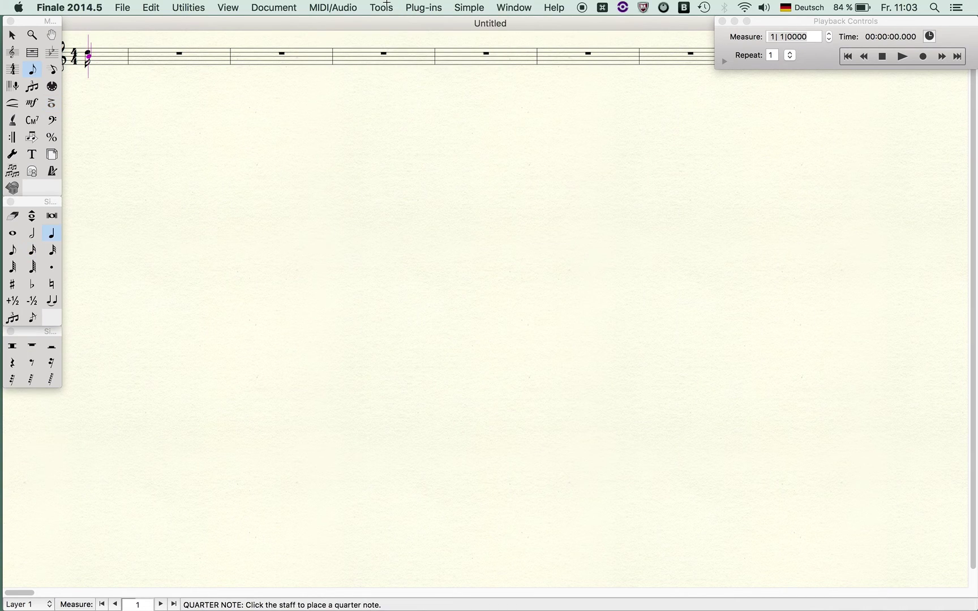
# - Enter quarter notes C, D, E, D, E, C, E, D, C into the following measures
pyautogui.press('Right')
pyautogui.press('Right')
pyautogui.press('Left')
pyautogui.press('c')
pyautogui.press('d')
pyautogui.press('e')
pyautogui.press('d')
pyautogui.press('c')
pyautogui.press('d')
pyautogui.press('e')
pyautogui.press('d')
pyautogui.press('c')
pyautogui.press('d')
pyautogui.press('e')
pyautogui.press('d')
pyautogui.press('c')
pyautogui.press('d')
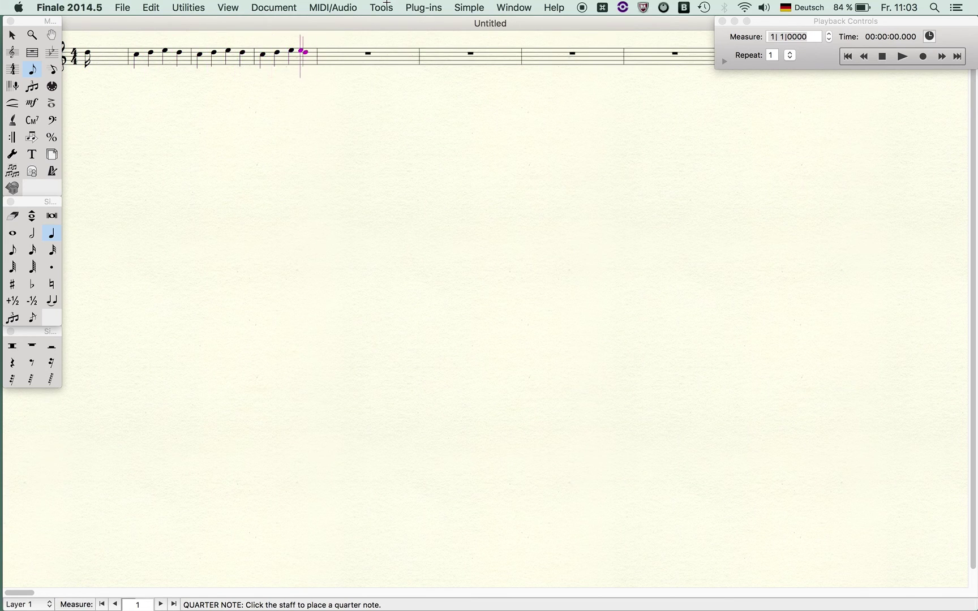
pyautogui.press('e')
pyautogui.press('d')
pyautogui.press('c')
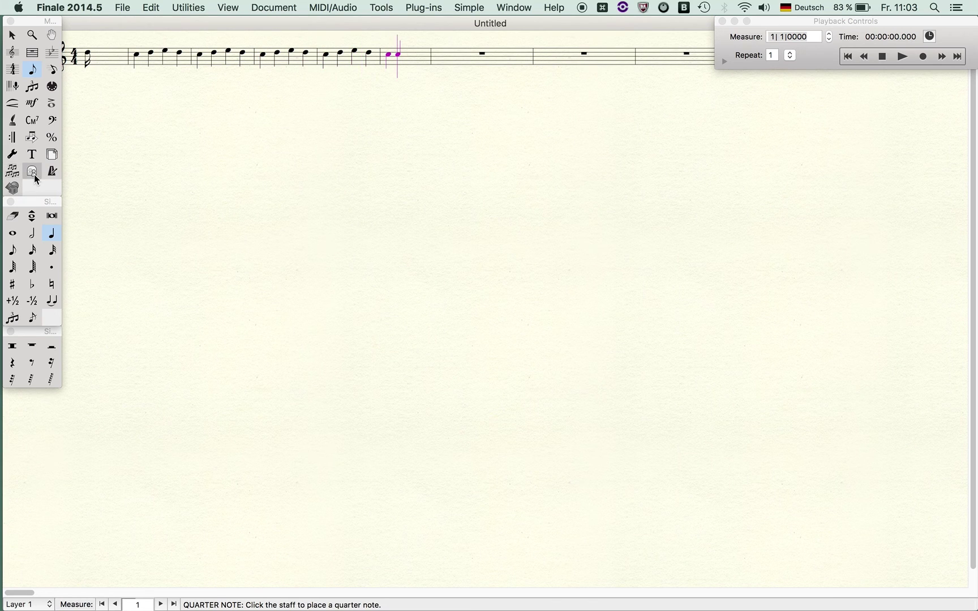
# - Select the quarter-note measures and run the Apply Articulation and Yada Tremolo FinaleScript
pyautogui.click(31, 52)
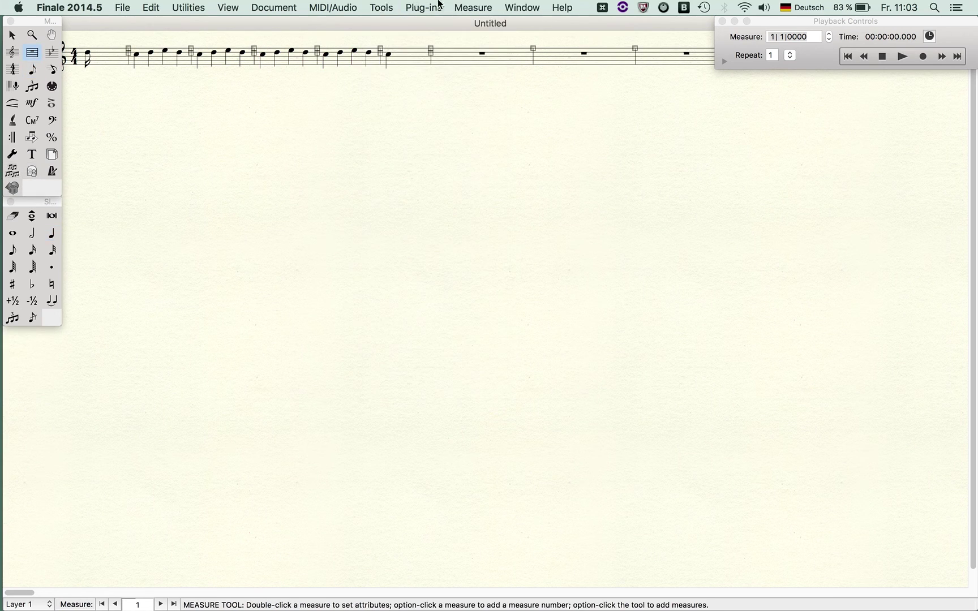
pyautogui.moveTo(132, 36); pyautogui.dragTo(397, 87)
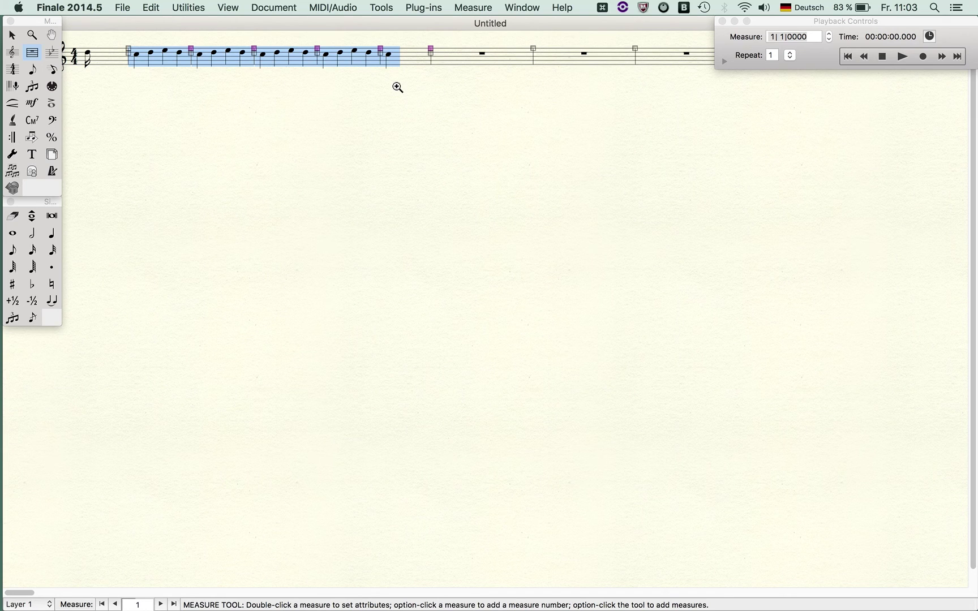
pyautogui.press('super+alt+p')
pyautogui.click(424, 8)
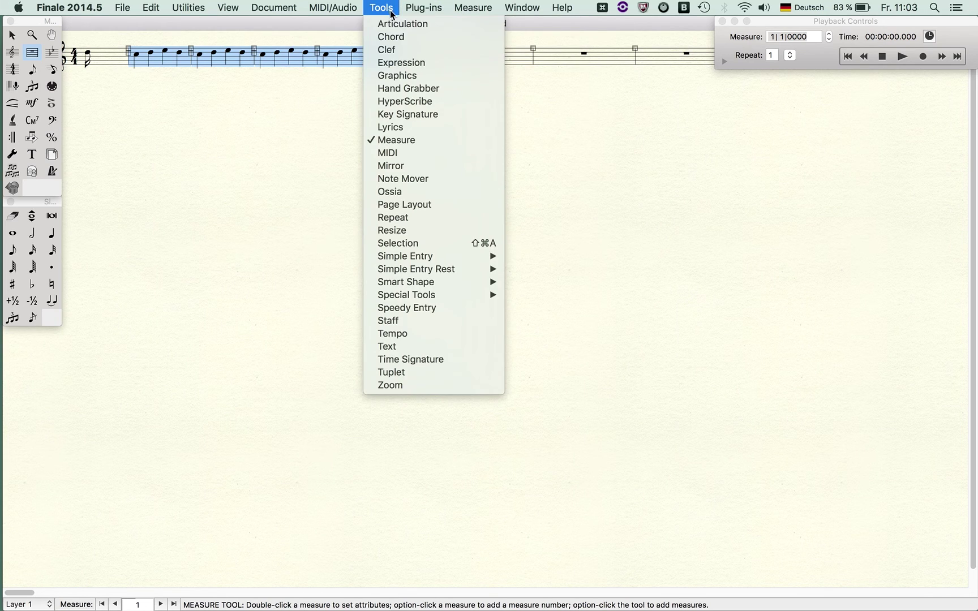
pyautogui.moveTo(422, 7)
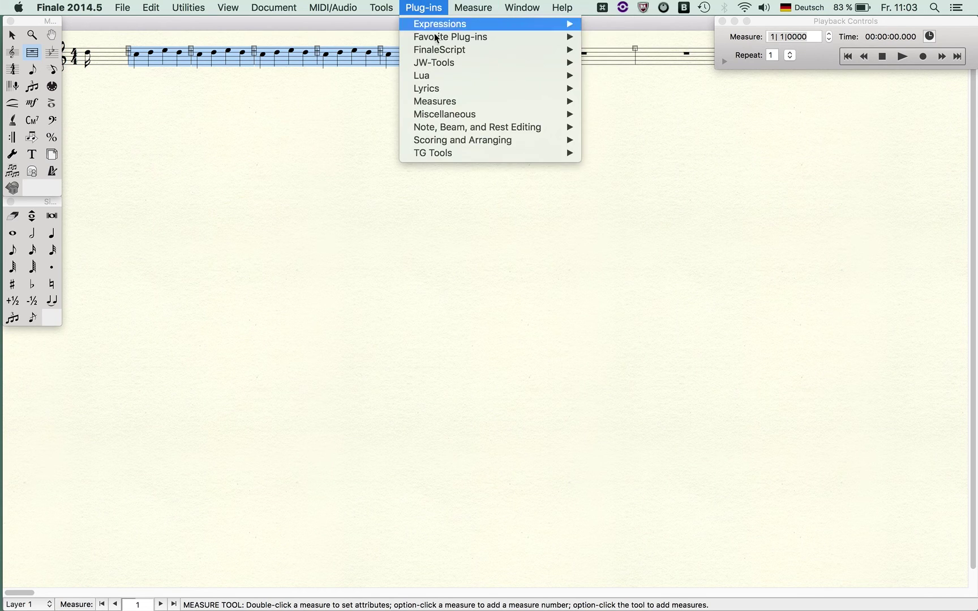
pyautogui.moveTo(485, 52)
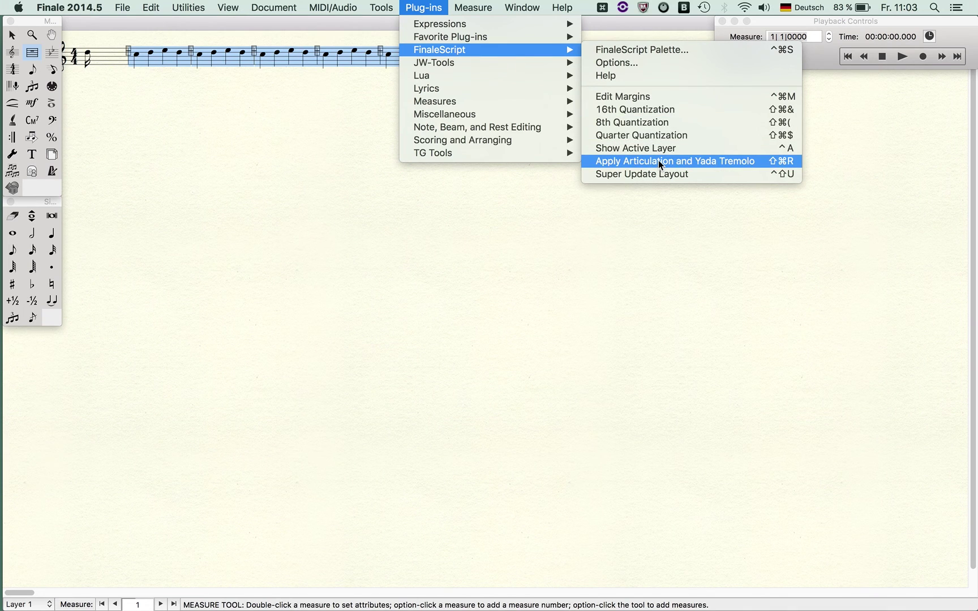
pyautogui.click(365, 235)
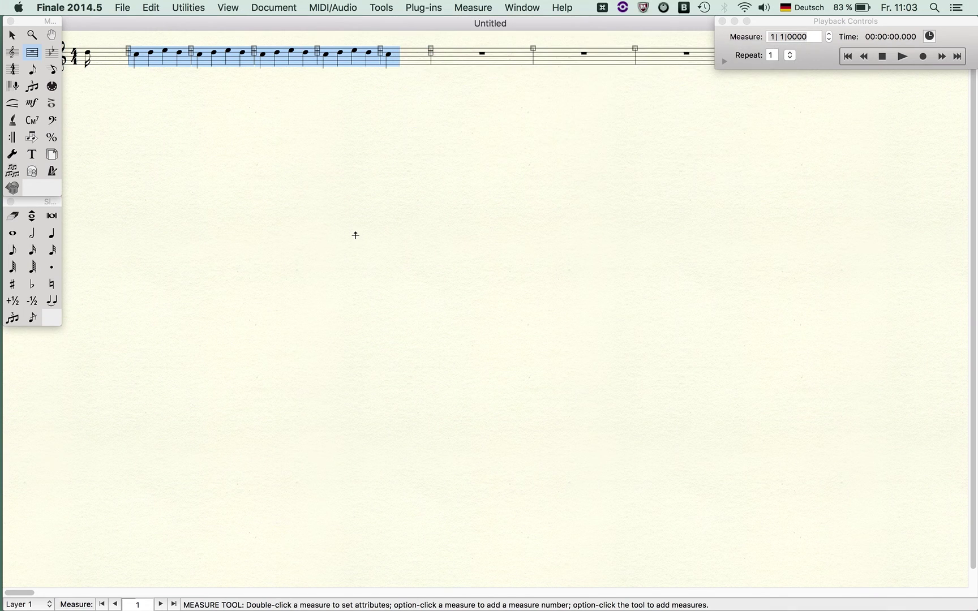
# - Apply tremolo articulation 34 to the selected notes, then return to Simple Entry
pyautogui.press('super+alt+t')
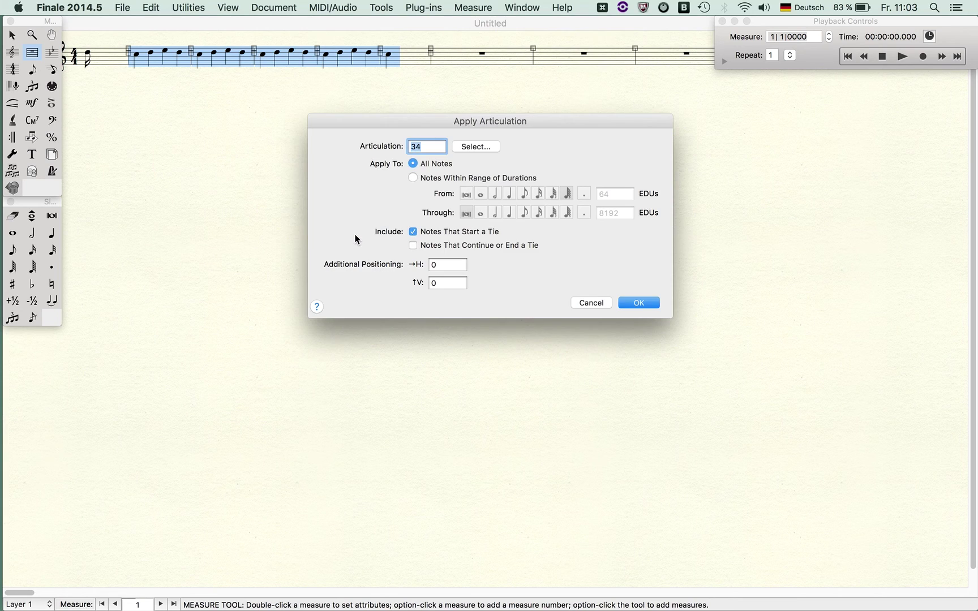
pyautogui.click(640, 304)
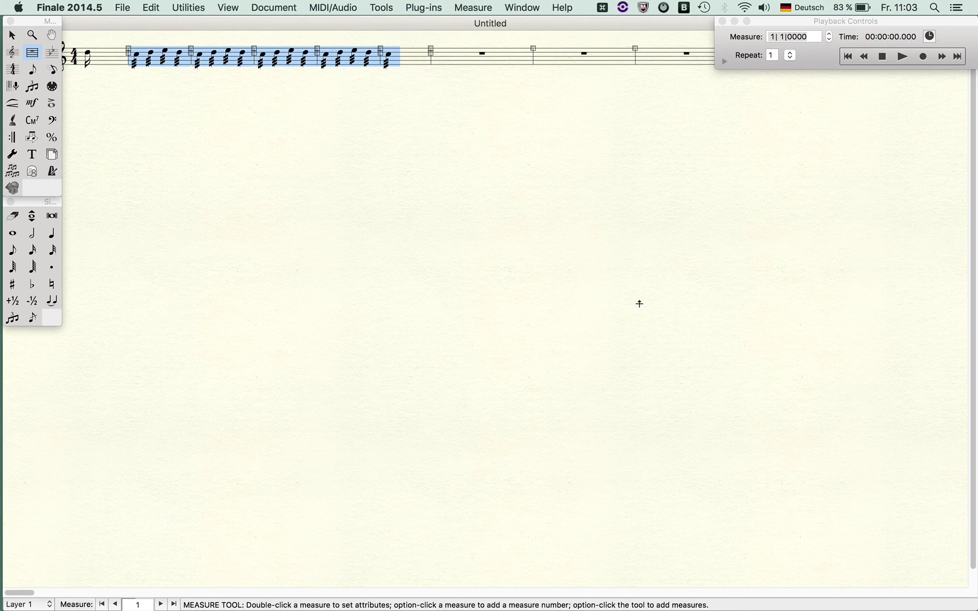
pyautogui.press('super+alt+2')
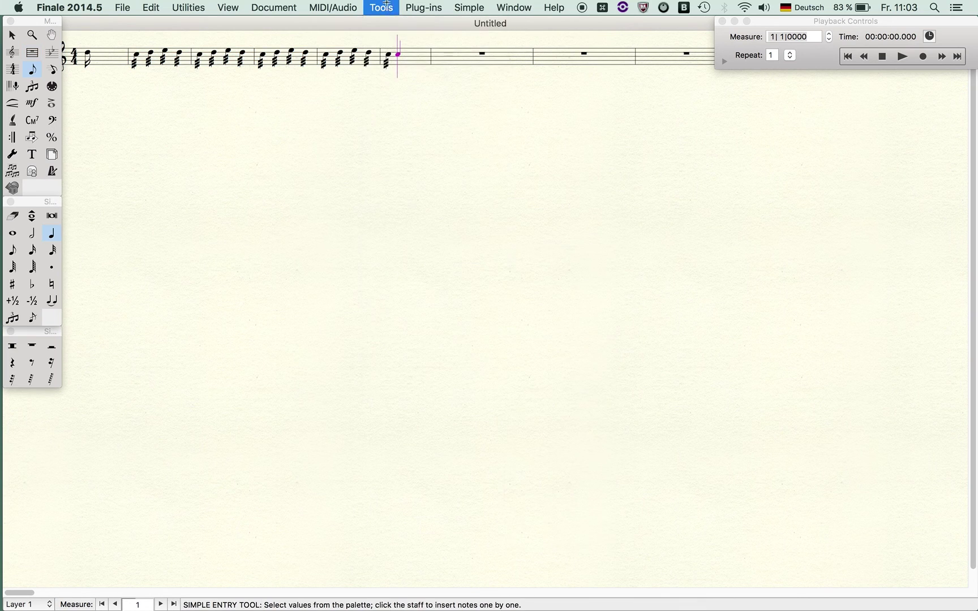
pyautogui.click(602, 8)
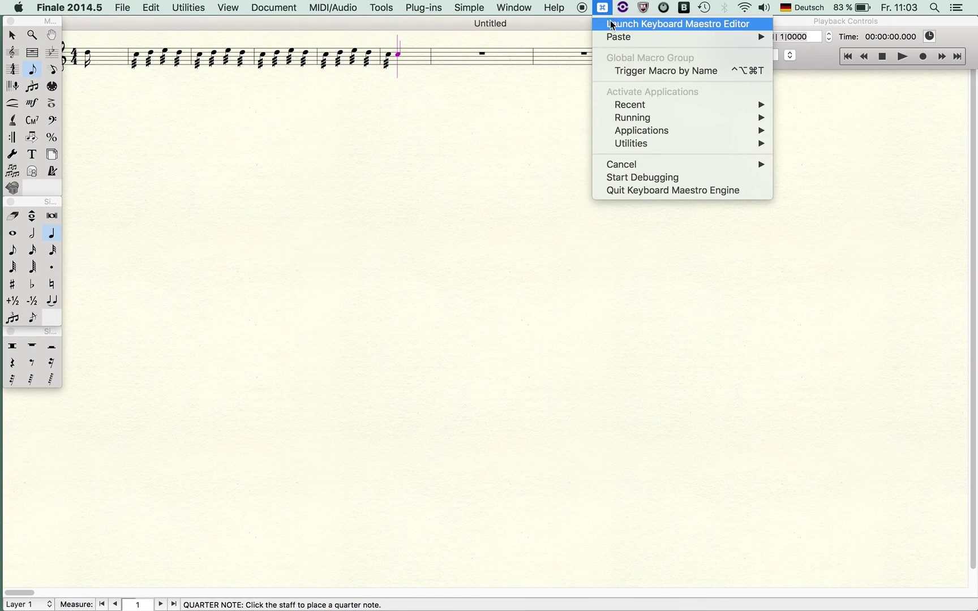
pyautogui.click(617, 24)
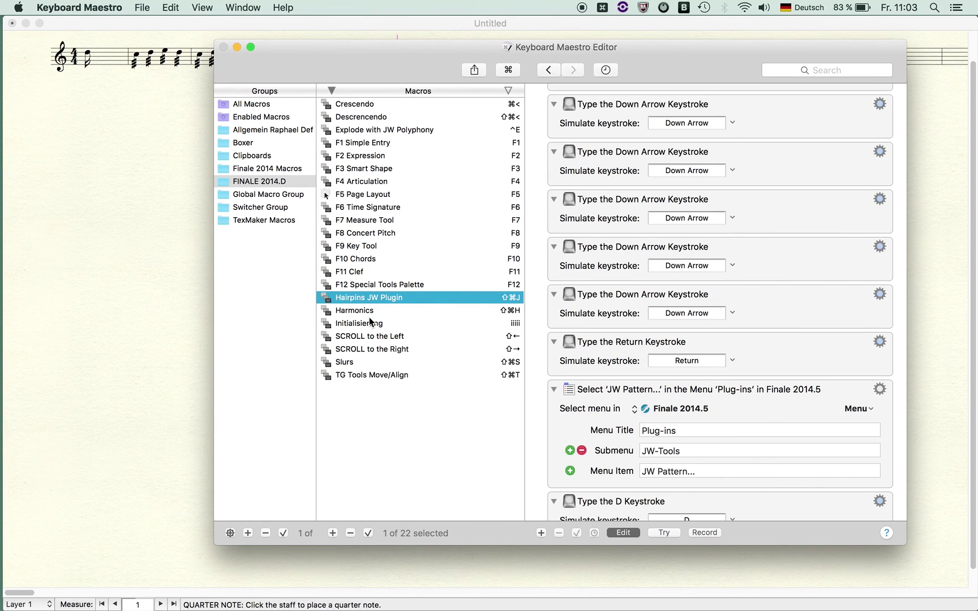
pyautogui.click(368, 362)
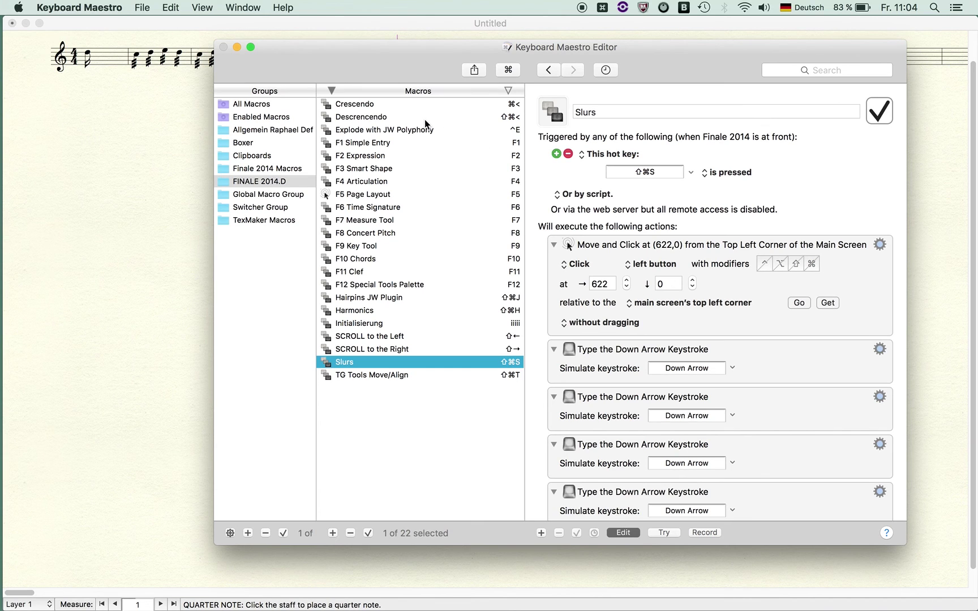
pyautogui.click(108, 159)
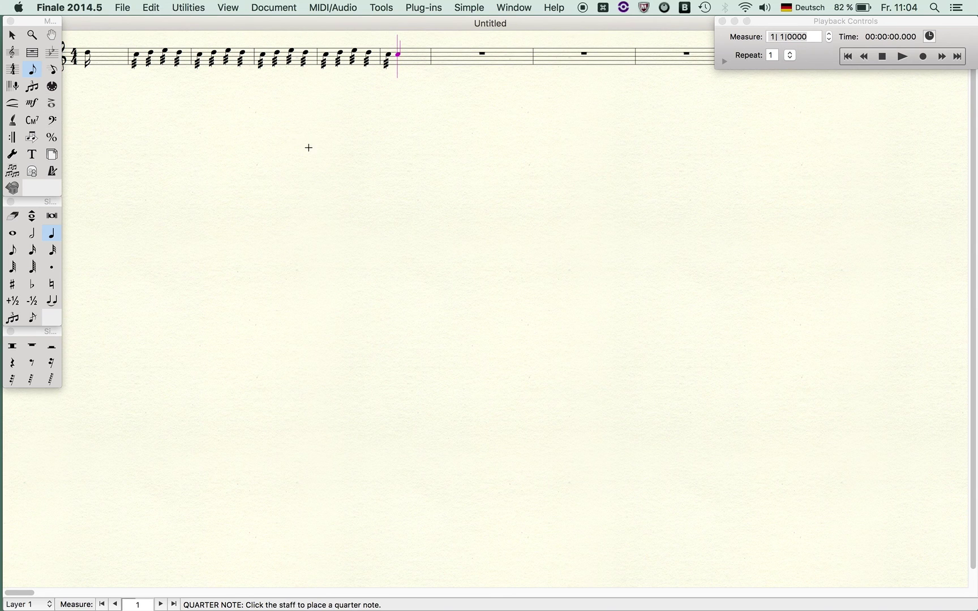
# - Enter alternating C and D quarter notes into the empty measures after the tremolo notes
pyautogui.click(389, 7)
pyautogui.press('Left')
pyautogui.press('Right')
pyautogui.press('Right')
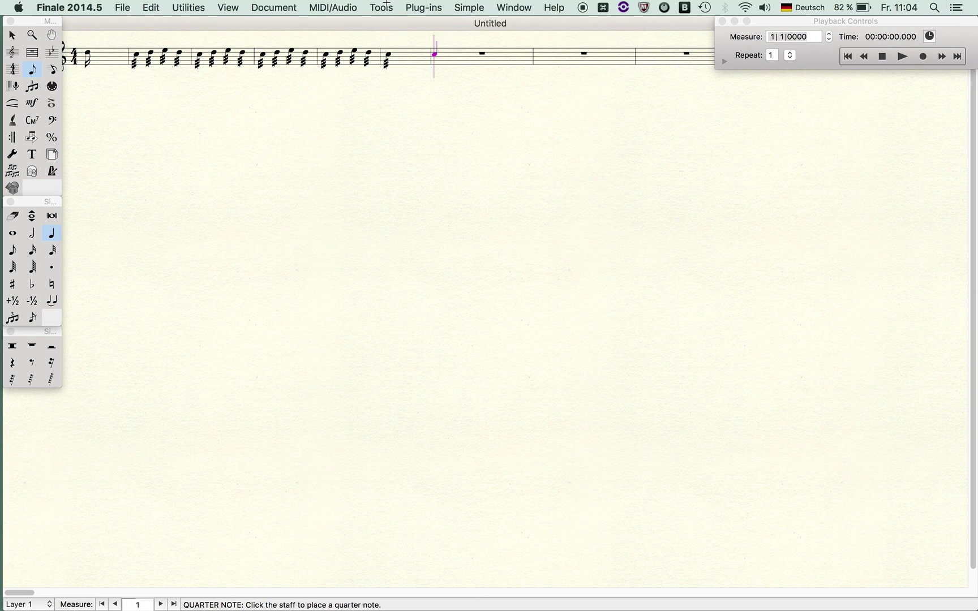
pyautogui.press('c')
pyautogui.press('d')
pyautogui.press('c')
pyautogui.press('d')
pyautogui.press('c')
pyautogui.press('d')
pyautogui.press('c')
pyautogui.press('d')
pyautogui.press('c')
pyautogui.press('d')
pyautogui.press('c')
# - Mark the first new note forte and the next measure's first note piano
pyautogui.press('Left')
pyautogui.press('Left')
pyautogui.press('Left')
pyautogui.press('Left')
pyautogui.press('Left')
pyautogui.press('Left')
pyautogui.press('Left')
pyautogui.press('Left')
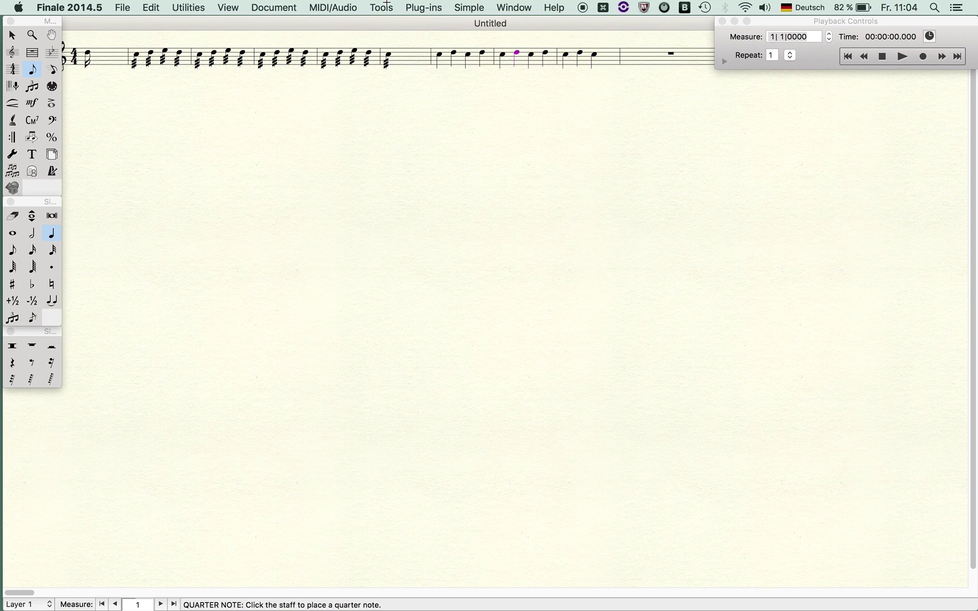
pyautogui.press('Left')
pyautogui.press('Left')
pyautogui.press('Left')
pyautogui.press('Left')
pyautogui.press('Right')
pyautogui.press('x')
pyautogui.press('5')
pyautogui.press('Right')
pyautogui.press('Right')
pyautogui.press('Right')
pyautogui.press('Right')
pyautogui.press('x')
pyautogui.press('2')
pyautogui.press('Right')
pyautogui.press('Right')
pyautogui.press('Right')
pyautogui.press('Right')
pyautogui.press('Right')
pyautogui.press('Right')
# - Mark the last note forte and add a crescendo hairpin from the p to it
pyautogui.press('x')
pyautogui.press('5')
pyautogui.click(382, 8)
pyautogui.click(396, 186)
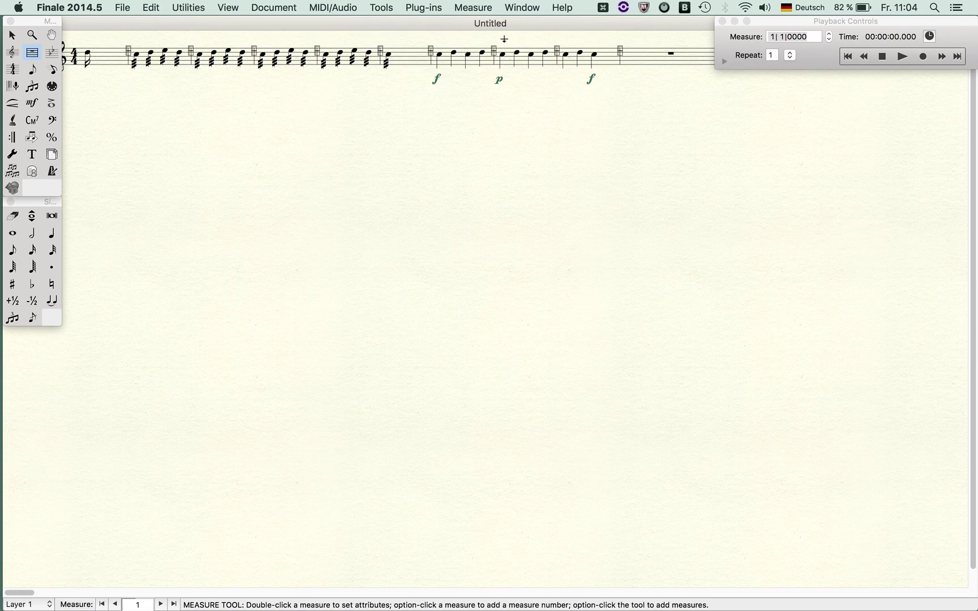
pyautogui.moveTo(507, 37); pyautogui.dragTo(585, 70)
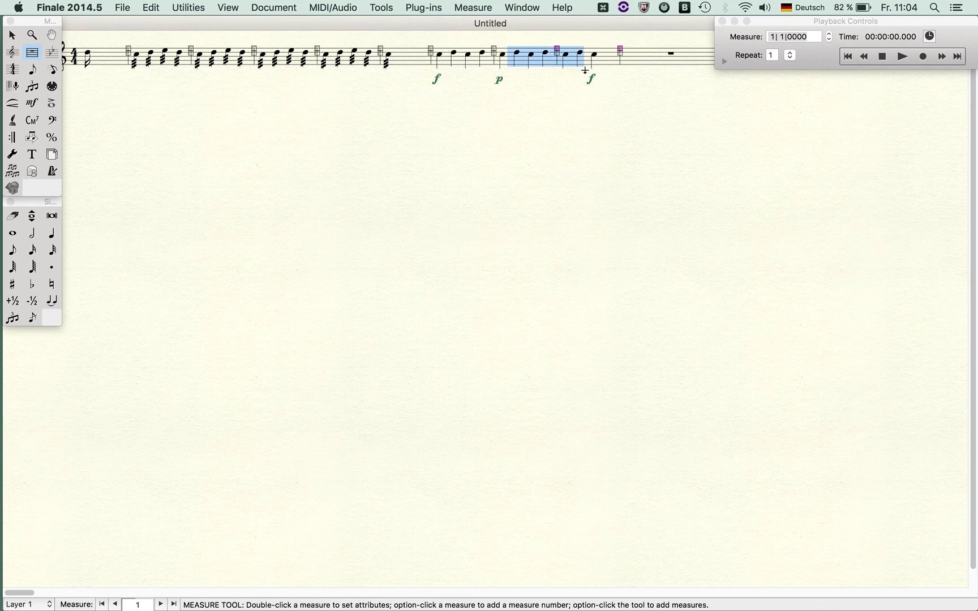
pyautogui.click(424, 7)
pyautogui.click(617, 99)
pyautogui.click(916, 594)
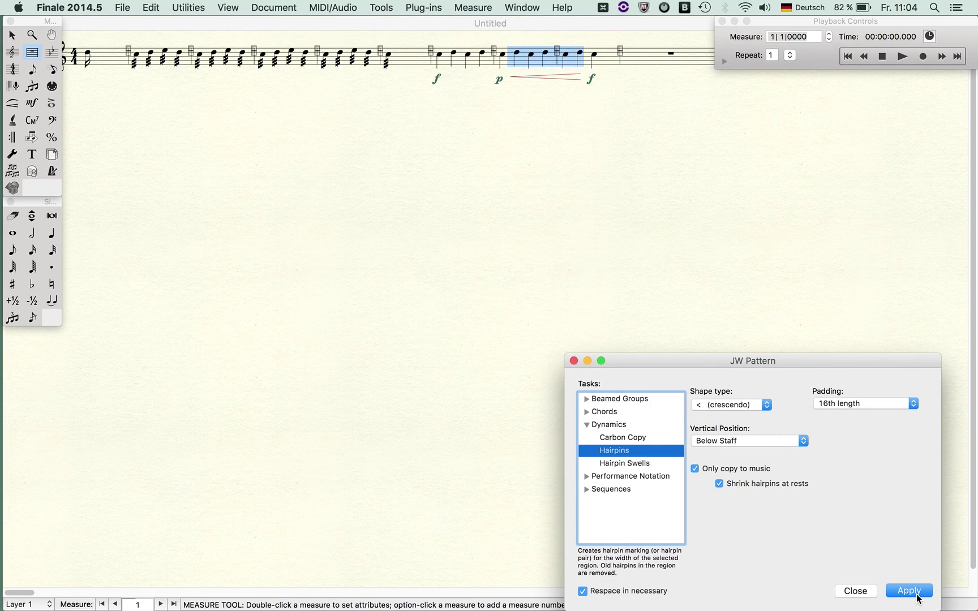
# - Add a diminuendo hairpin spanning the notes from the first f to the p
pyautogui.click(447, 37)
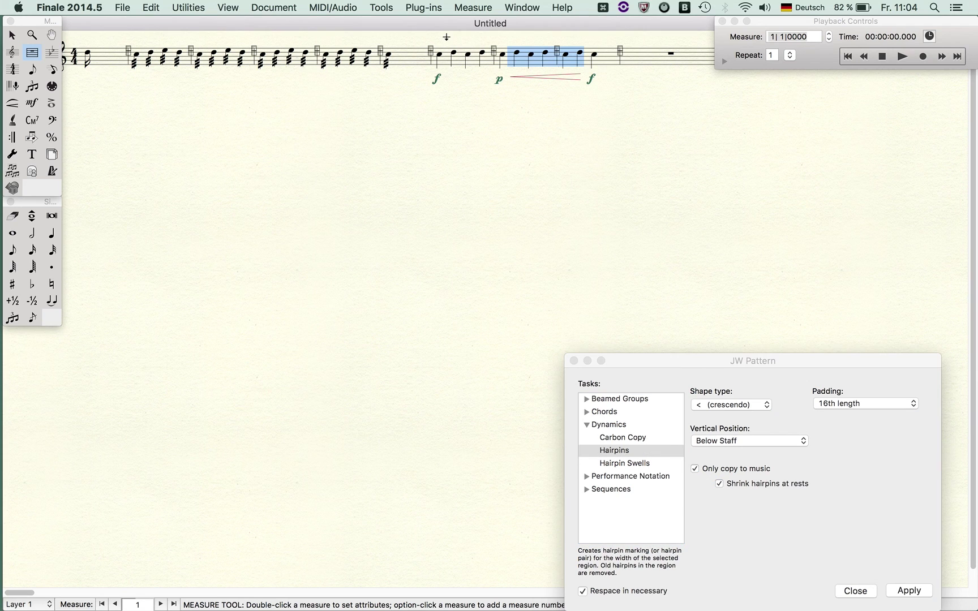
pyautogui.moveTo(447, 37); pyautogui.dragTo(485, 69)
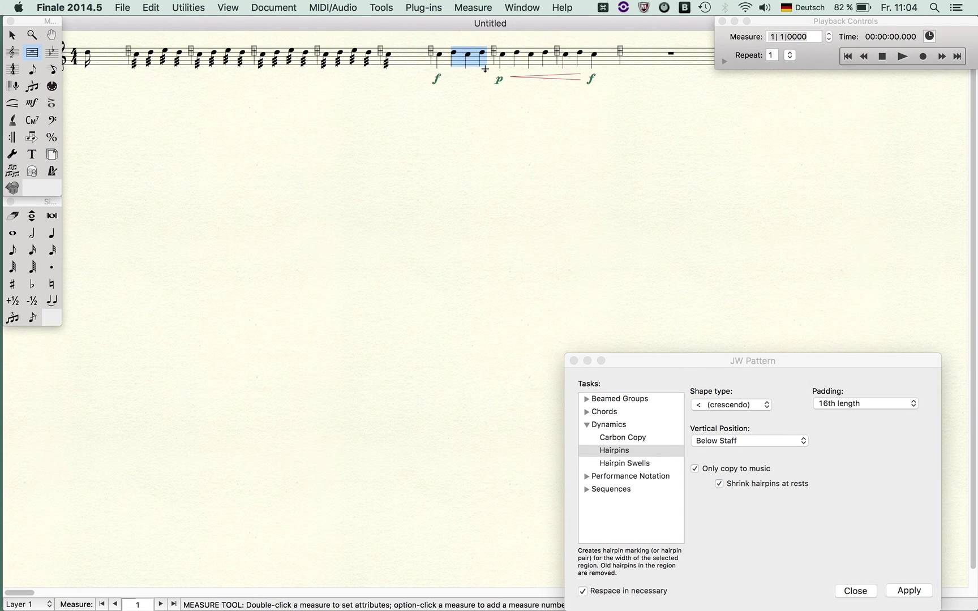
pyautogui.click(423, 7)
pyautogui.click(617, 99)
pyautogui.click(731, 405)
pyautogui.click(730, 416)
pyautogui.click(905, 591)
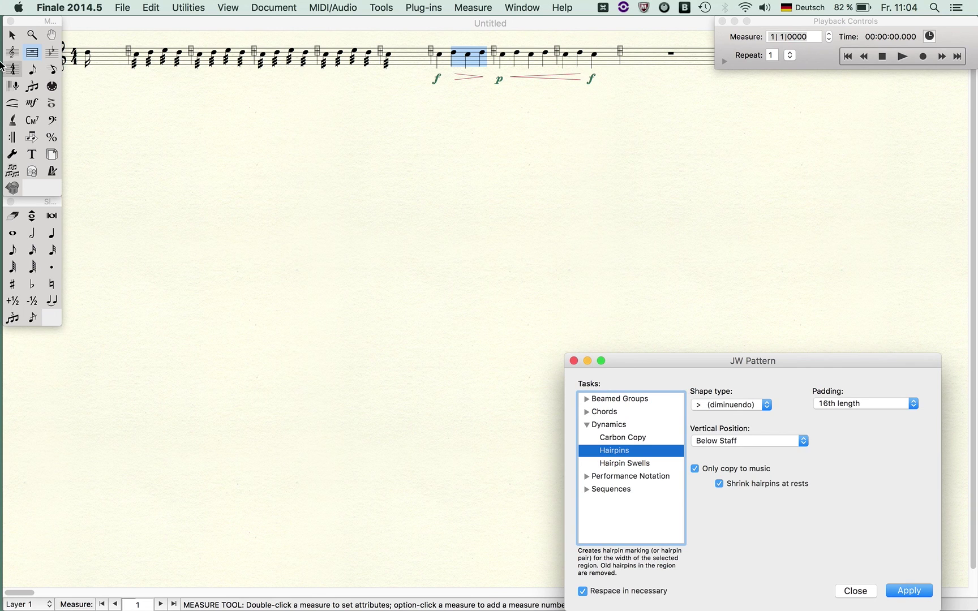
# - Select the whole staff, dismiss the dynamics alignment options unchanged, and switch to Keyboard Maestro
pyautogui.click(200, 143)
pyautogui.press('super+a')
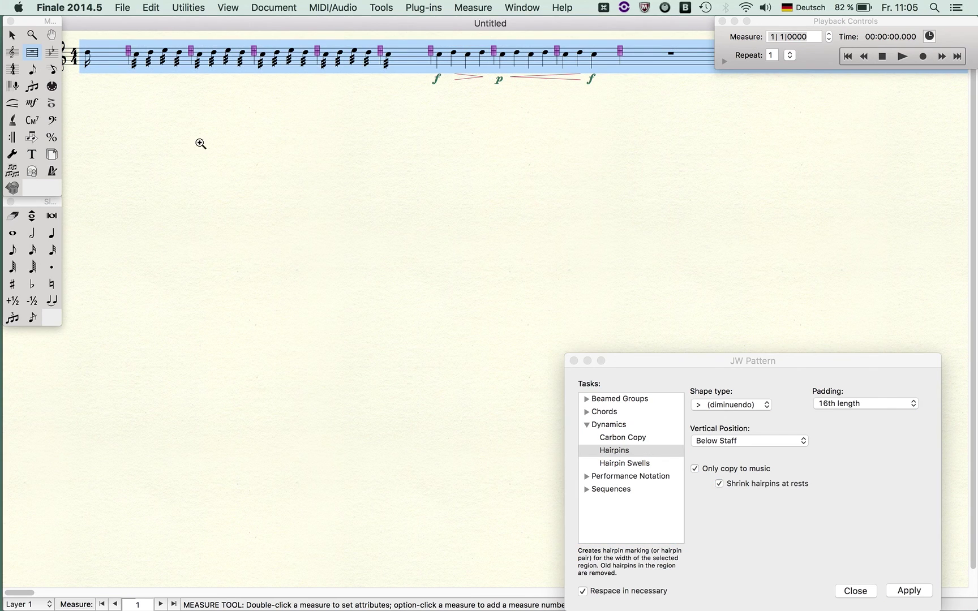
pyautogui.click(573, 384)
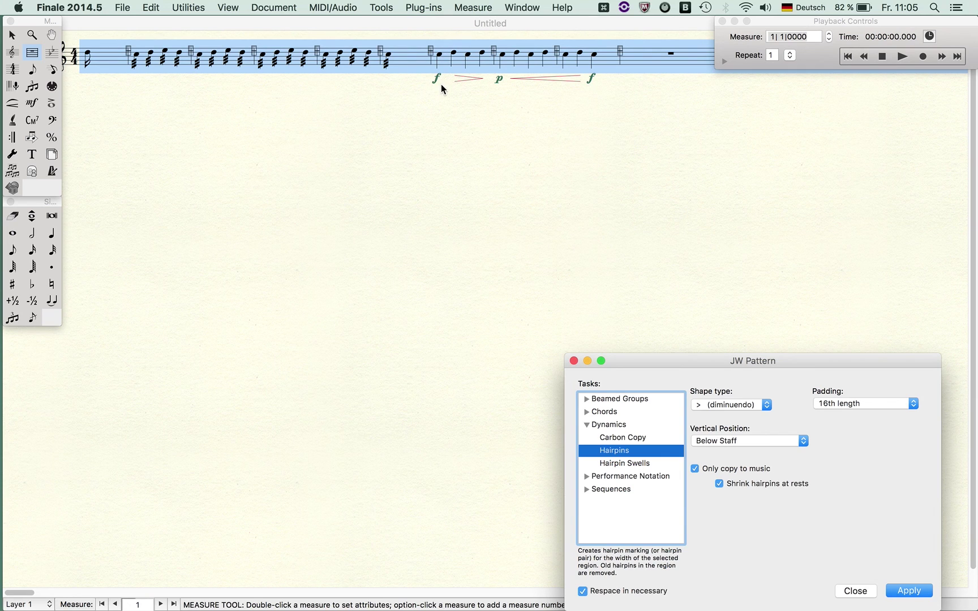
pyautogui.press('super+Tab')
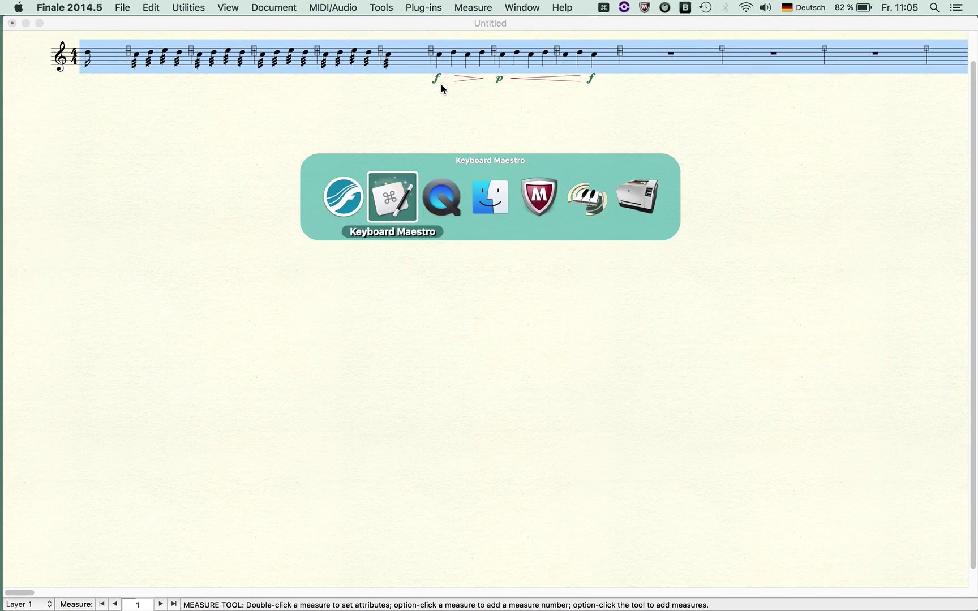